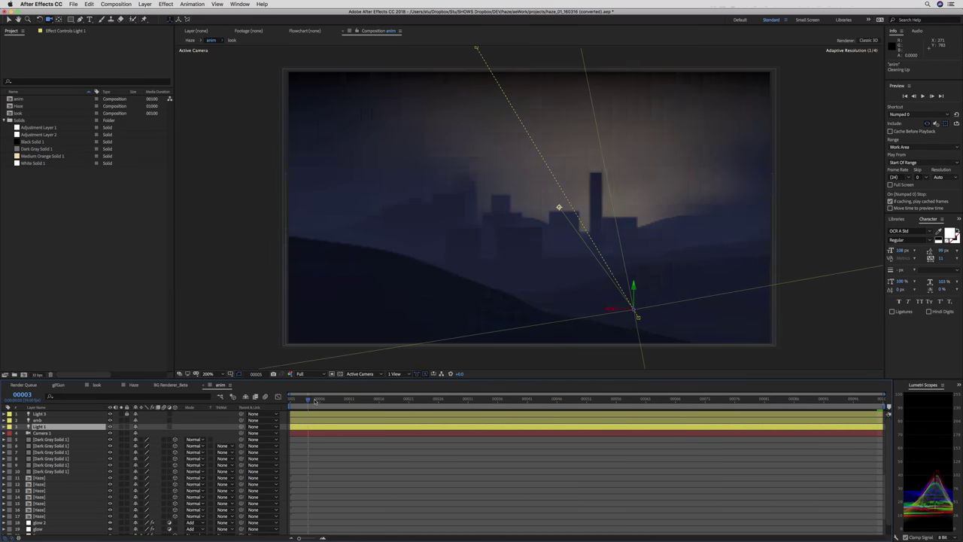
- Scrub the anim timeline to preview the haze animation at another frame
{"action": "left_click_drag", "start_coordinate": [451, 400], "coordinate": [580, 400]}
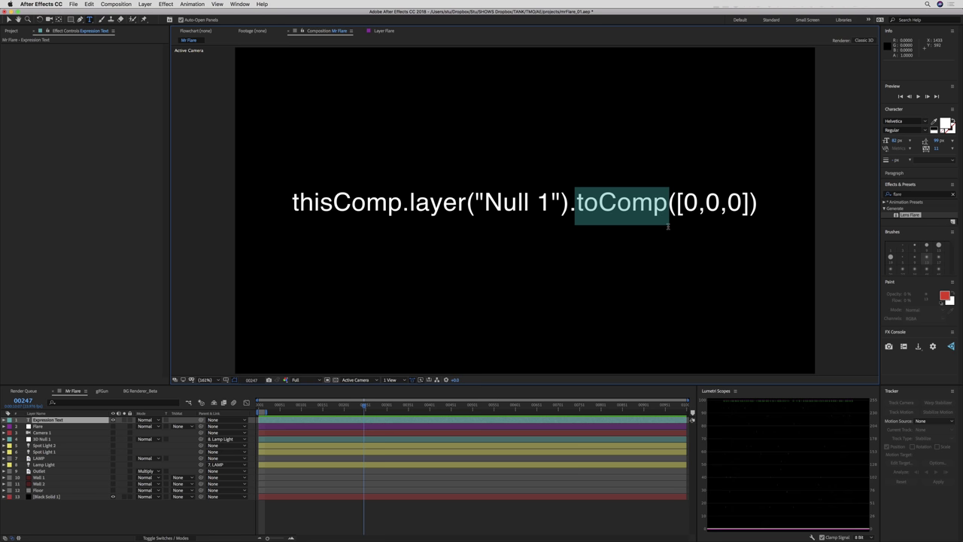
- Hide Expression Text, show the Flare layer, move its centre, and enable the room, lamp and wireframe layers
{"action": "left_click", "coordinate": [114, 419]}
{"action": "left_click", "coordinate": [113, 426]}
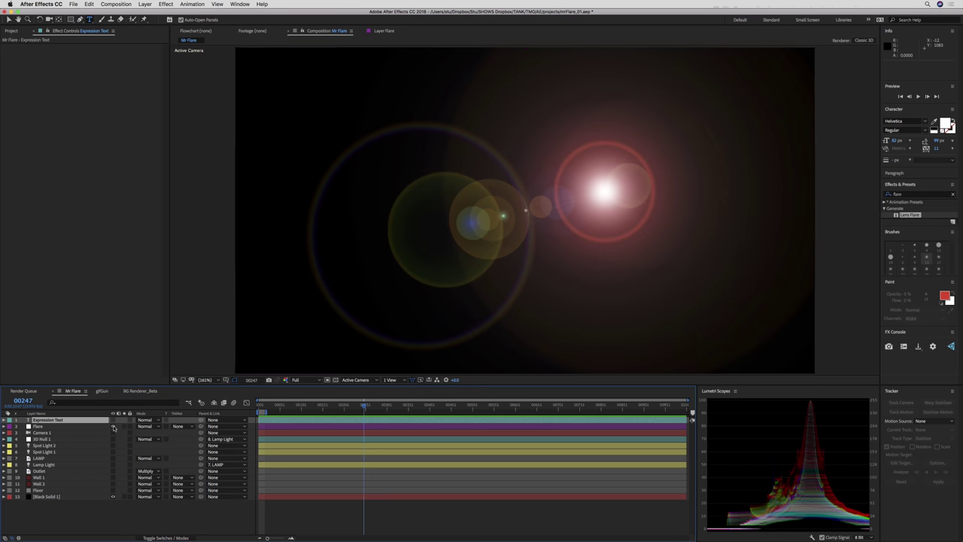
{"action": "left_click", "coordinate": [90, 426]}
{"action": "left_click", "coordinate": [34, 46]}
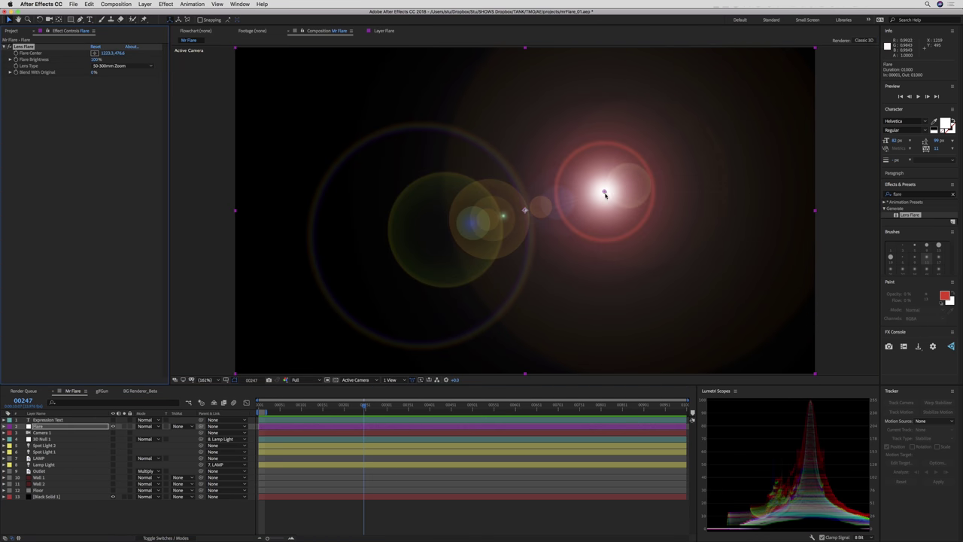
{"action": "left_click_drag", "start_coordinate": [604, 193], "coordinate": [377, 145]}
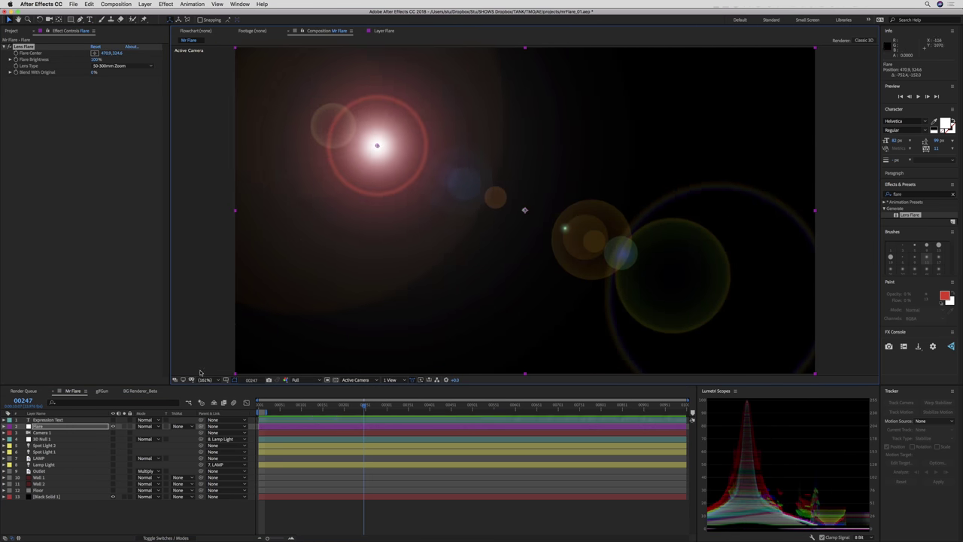
{"action": "left_click_drag", "start_coordinate": [113, 432], "coordinate": [113, 490]}
- Place the Lens Flare centre on the lamp head at 470.9,267.3 and expand its properties
{"action": "mouse_move", "coordinate": [431, 303]}
{"action": "left_mouse_down"}
{"action": "mouse_move", "coordinate": [448, 346]}
{"action": "mouse_move", "coordinate": [435, 299]}
{"action": "left_mouse_up"}
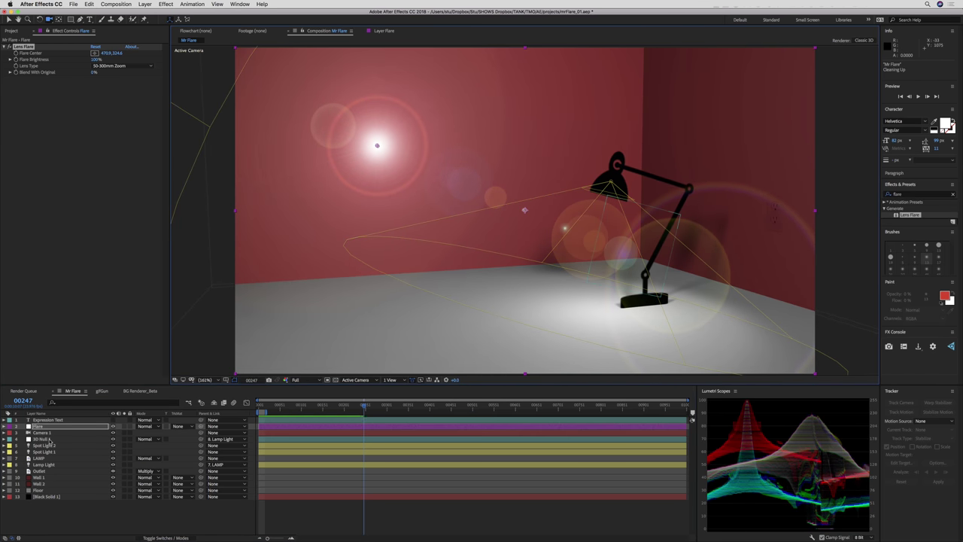
{"action": "key", "text": "ctrl+Down"}
{"action": "key", "text": "ctrl+Down"}
{"action": "key", "text": "ctrl+Up"}
{"action": "key", "text": "ctrl+Up"}
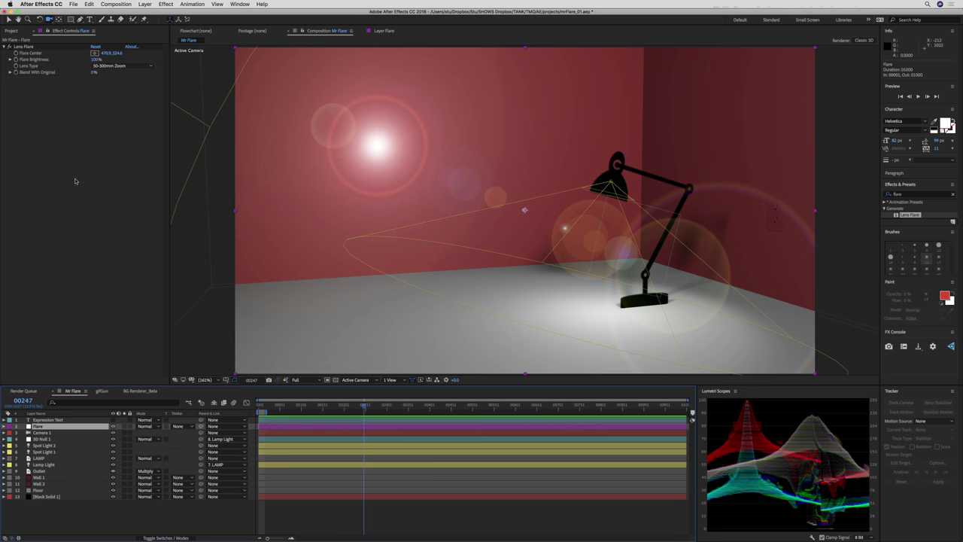
{"action": "left_click_drag", "start_coordinate": [379, 147], "coordinate": [583, 182]}
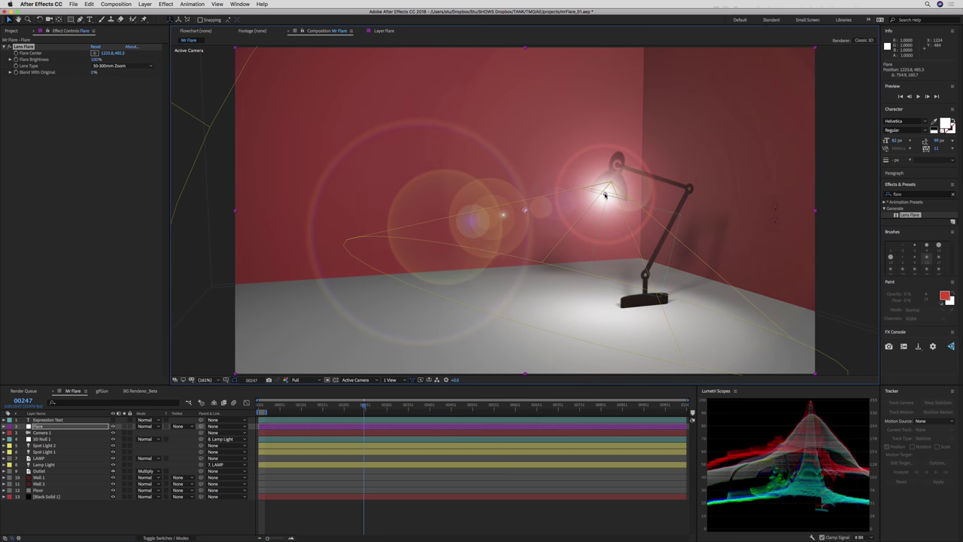
{"action": "key", "text": "c"}
{"action": "left_click_drag", "start_coordinate": [472, 273], "coordinate": [492, 270]}
{"action": "key", "text": "super+Up"}
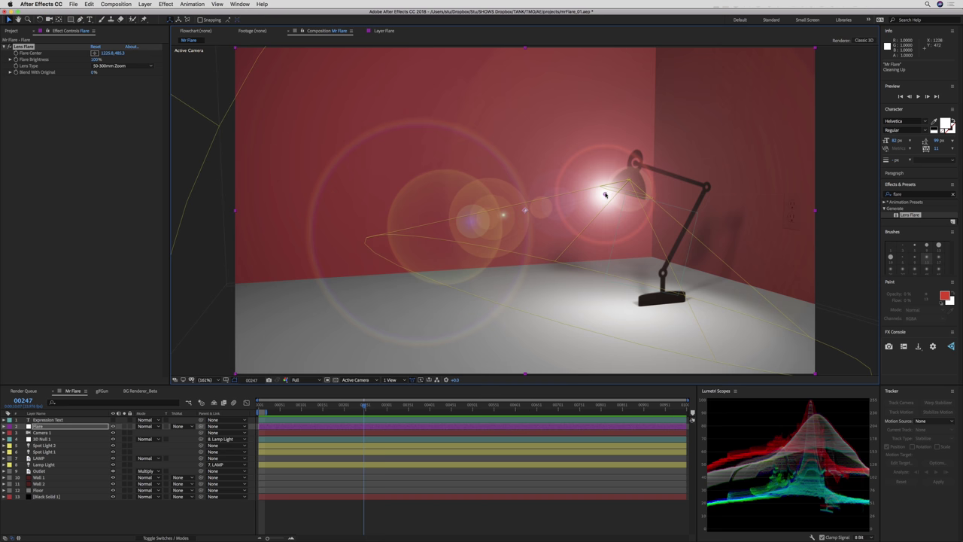
{"action": "left_click_drag", "start_coordinate": [605, 194], "coordinate": [377, 127]}
{"action": "left_click", "coordinate": [4, 426]}
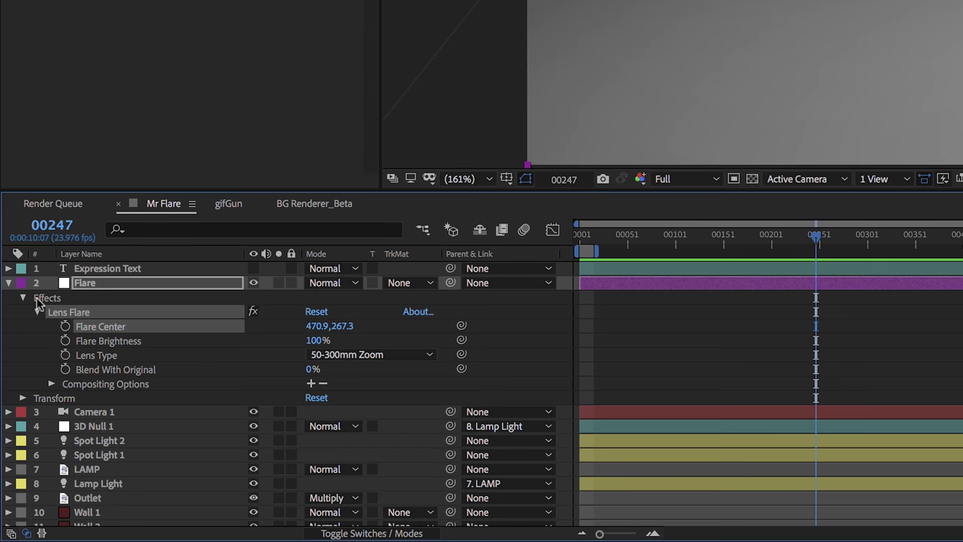
- Drive Flare Center with the expression thisComp.layer("3D Null 1").toComp([0,0,0])
{"action": "left_click", "coordinate": [64, 328], "text": "alt"}
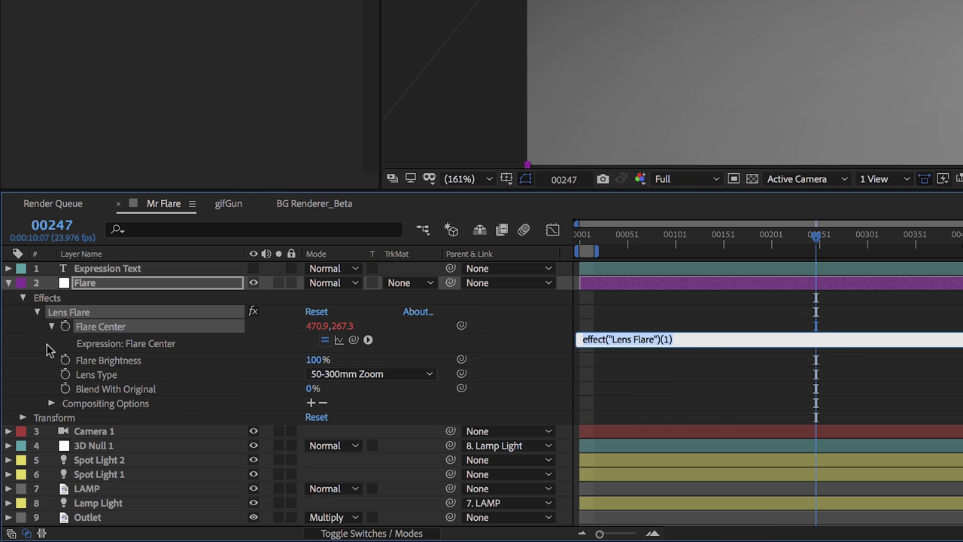
{"action": "left_click_drag", "start_coordinate": [354, 340], "coordinate": [136, 450]}
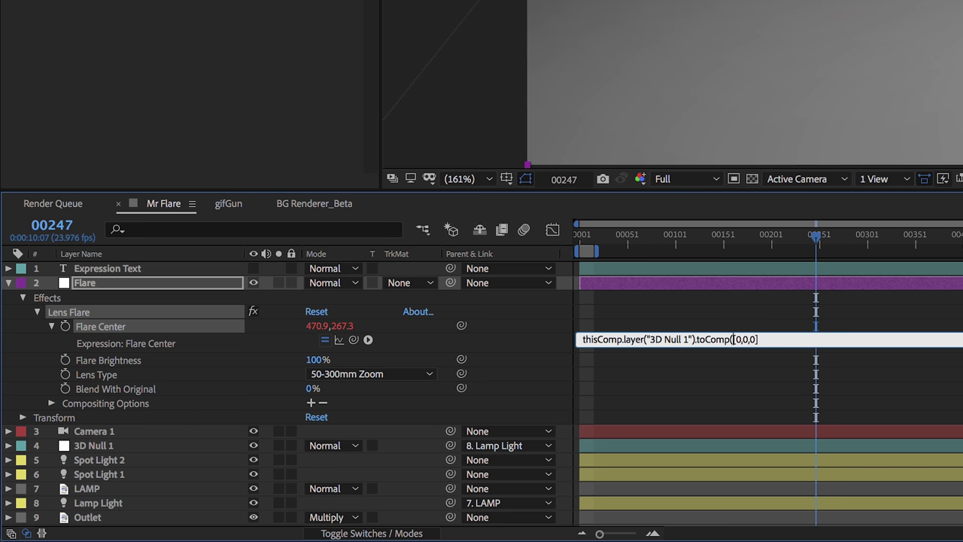
{"action": "type", "text": ")"}
{"action": "key", "text": "KP_Enter"}
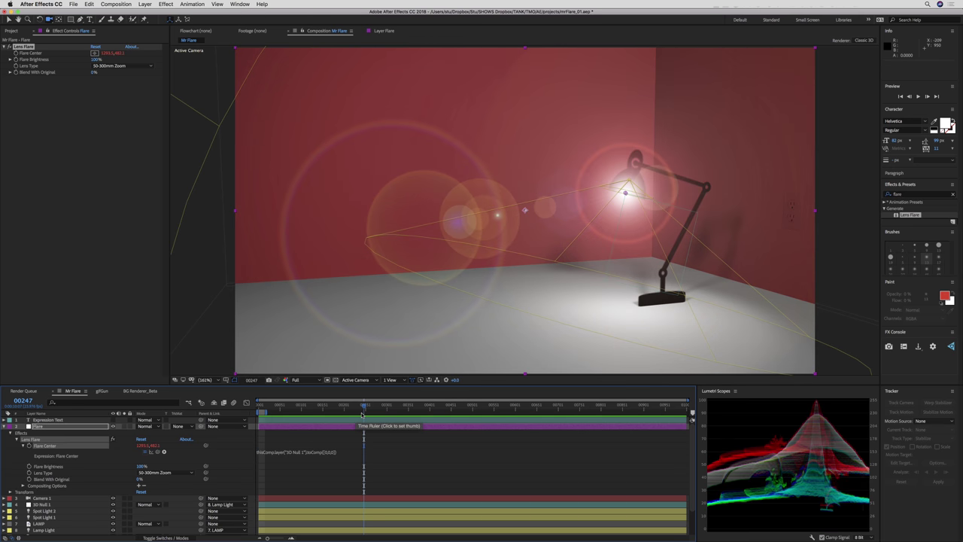
- Orbit the camera and slide the LAMP layer to confirm the flare tracks the lamp head
{"action": "left_click_drag", "start_coordinate": [531, 309], "coordinate": [436, 316]}
{"action": "left_click", "coordinate": [47, 522]}
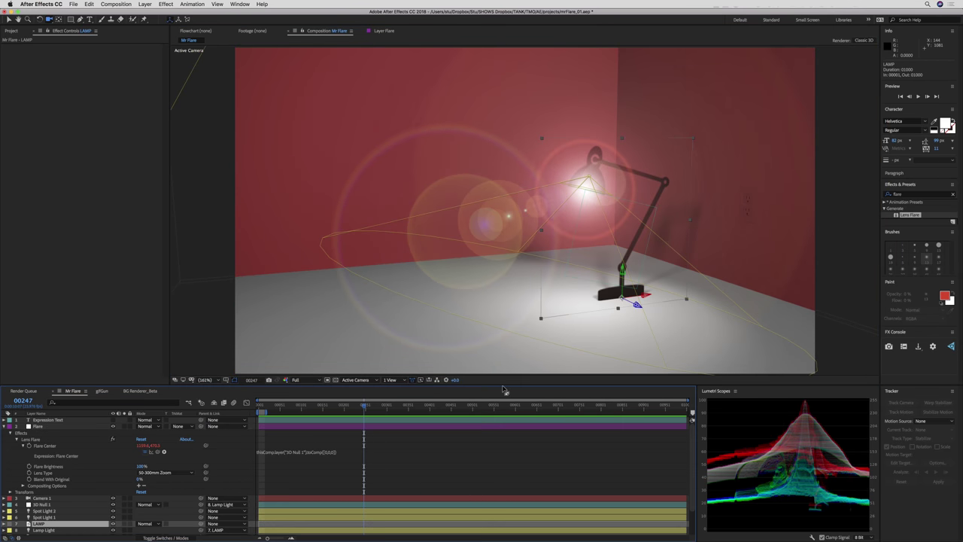
{"action": "left_click_drag", "start_coordinate": [526, 310], "coordinate": [639, 295]}
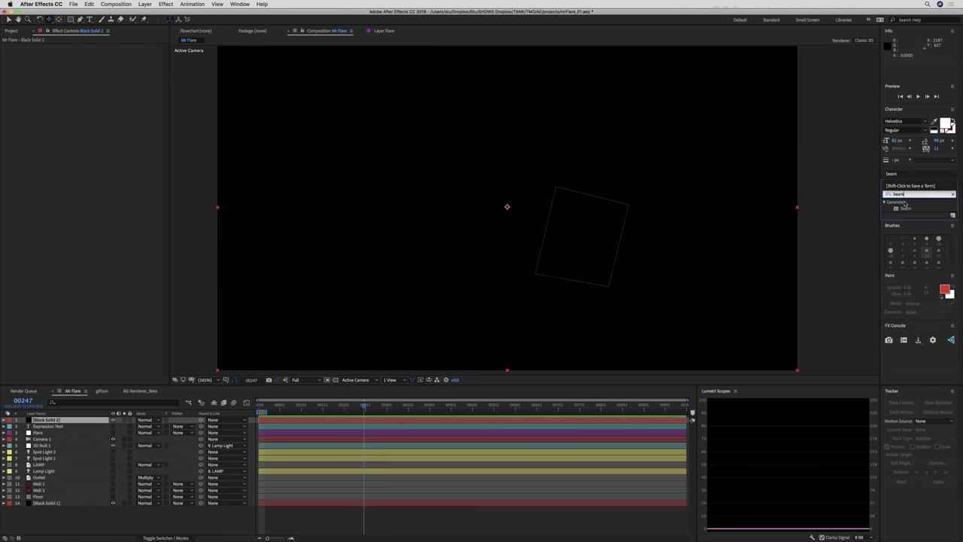
- Apply Beam to the black solid and link its Starting Point to 3D Null 1 via toComp([0,0,0])
{"action": "left_click_drag", "start_coordinate": [905, 208], "coordinate": [107, 77]}
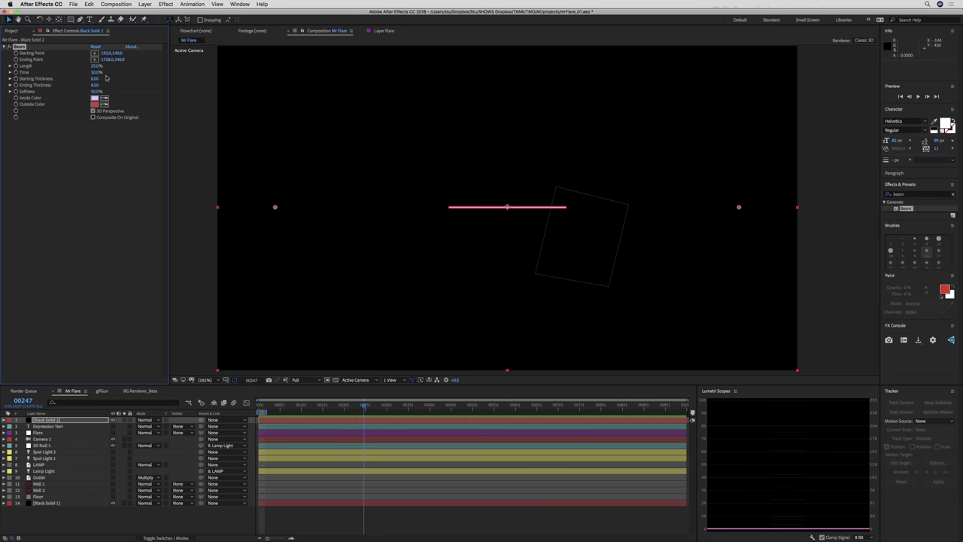
{"action": "key", "text": "alt+shift+equal"}
{"action": "key", "text": "alt+shift+equal"}
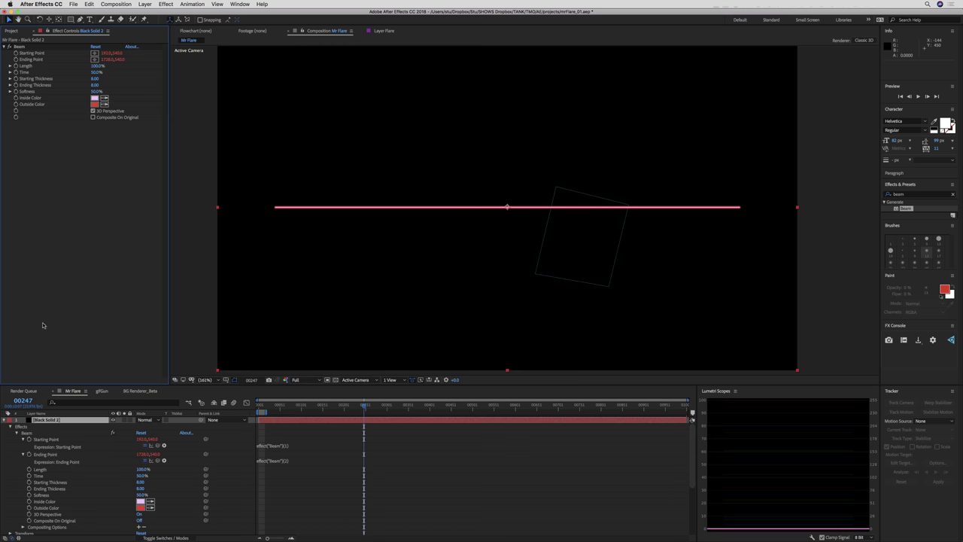
{"action": "key", "text": "e"}
{"action": "key", "text": "e"}
{"action": "left_click", "coordinate": [44, 481]}
{"action": "key", "text": "r"}
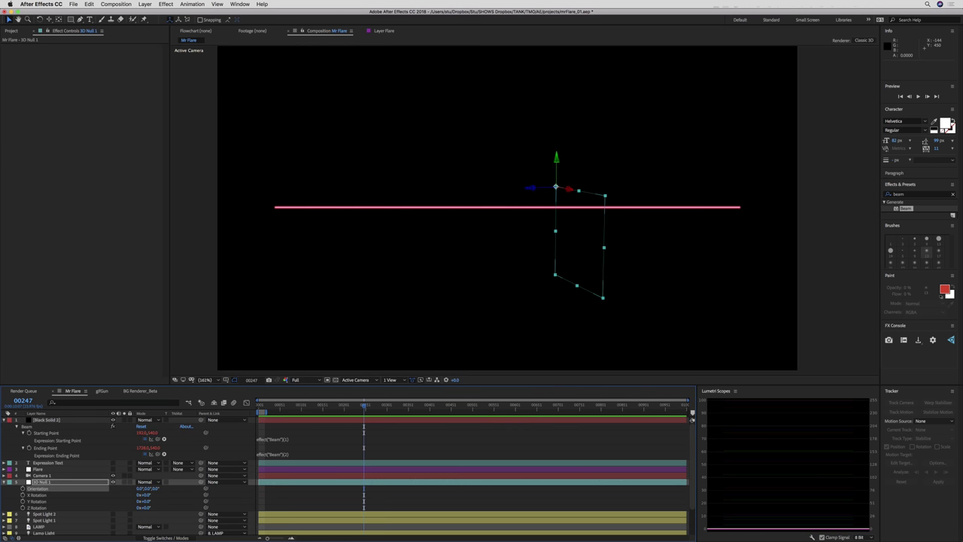
{"action": "left_click_drag", "start_coordinate": [158, 438], "coordinate": [201, 478]}
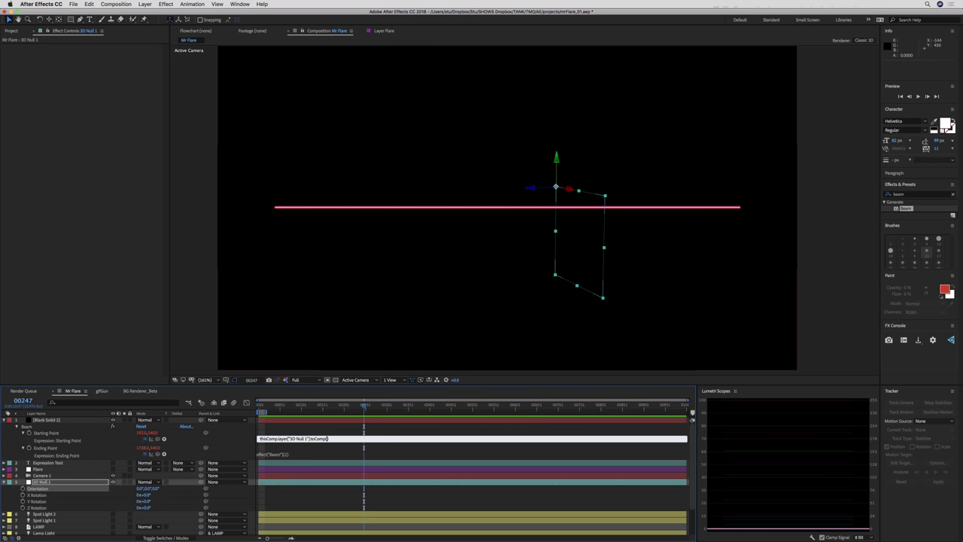
{"action": "type", "text": "0,0,0"}
{"action": "key", "text": "KP_Enter"}
- Duplicate the null as 3D Null 2, point the beam's Ending Point at it, and duplicate the beam
{"action": "key", "text": "ctrl+d"}
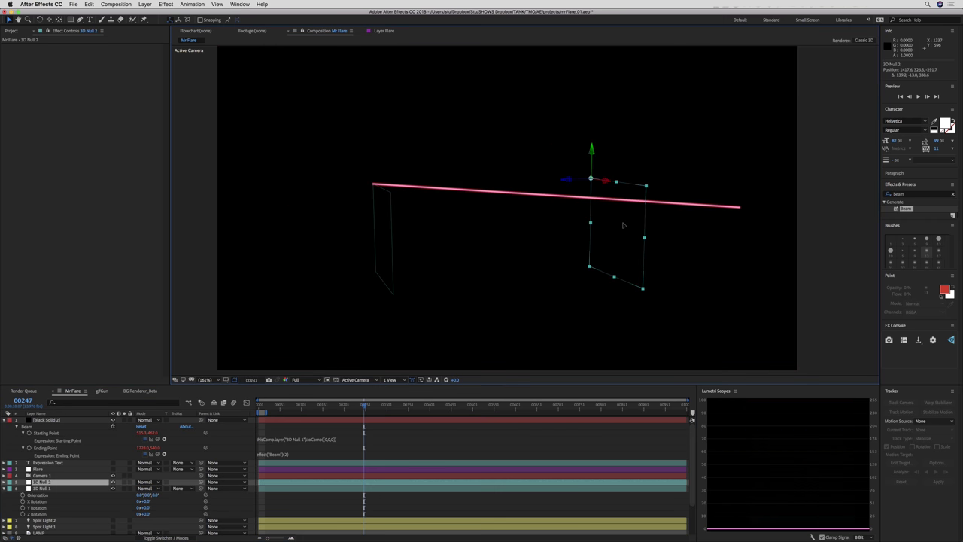
{"action": "left_click", "coordinate": [287, 455]}
{"action": "type", "text": "thisComp.layer(\"3D Null 2\").toComp([0,0,0])"}
{"action": "key", "text": "KP_Enter"}
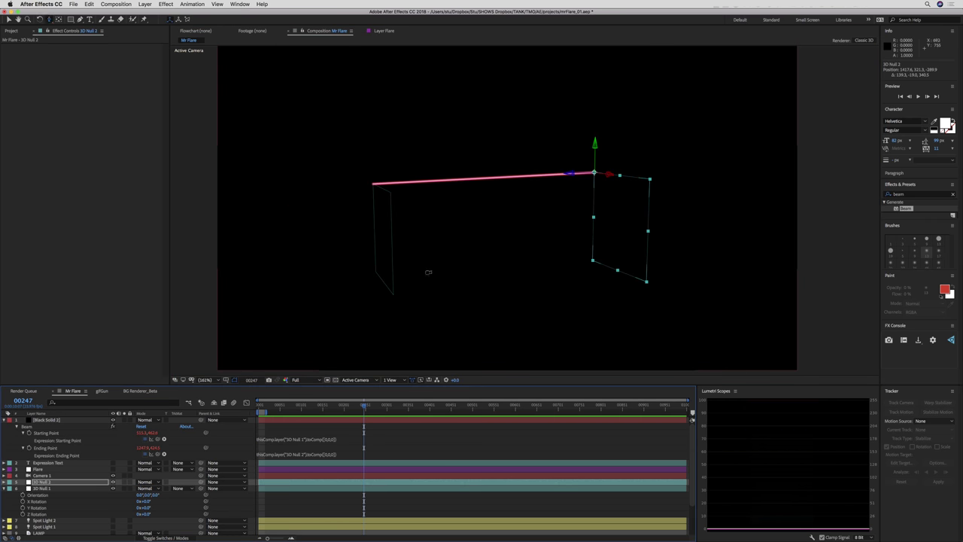
{"action": "left_click_drag", "start_coordinate": [429, 272], "coordinate": [361, 269]}
{"action": "left_click", "coordinate": [46, 419]}
{"action": "key", "text": "ctrl+d"}
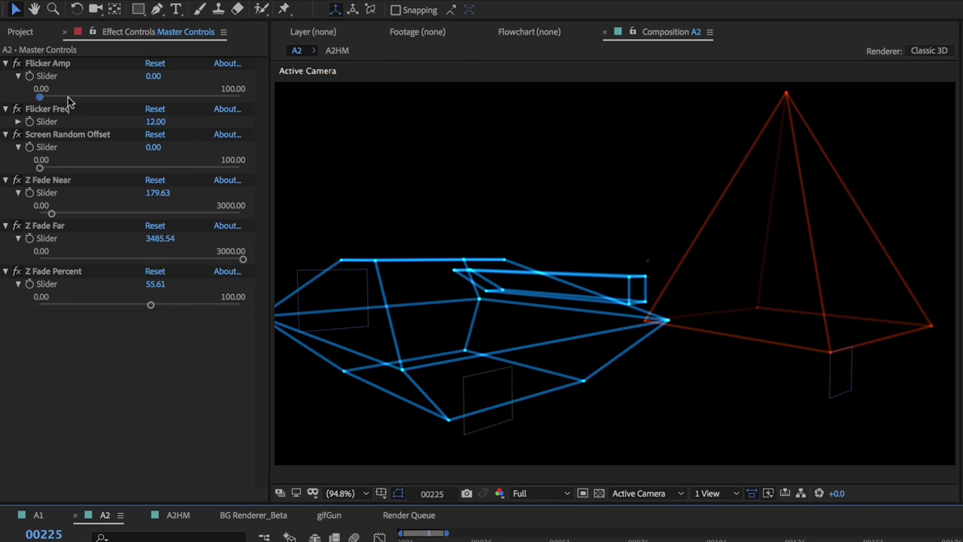
- On Master Controls, raise Flicker Amp, add slight Screen Random Offset, and bring Z Fade Far closer
{"action": "left_click_drag", "start_coordinate": [68, 99], "coordinate": [183, 99]}
{"action": "mouse_move", "coordinate": [39, 167]}
{"action": "left_mouse_down"}
{"action": "mouse_move", "coordinate": [187, 166]}
{"action": "mouse_move", "coordinate": [54, 176]}
{"action": "left_mouse_up"}
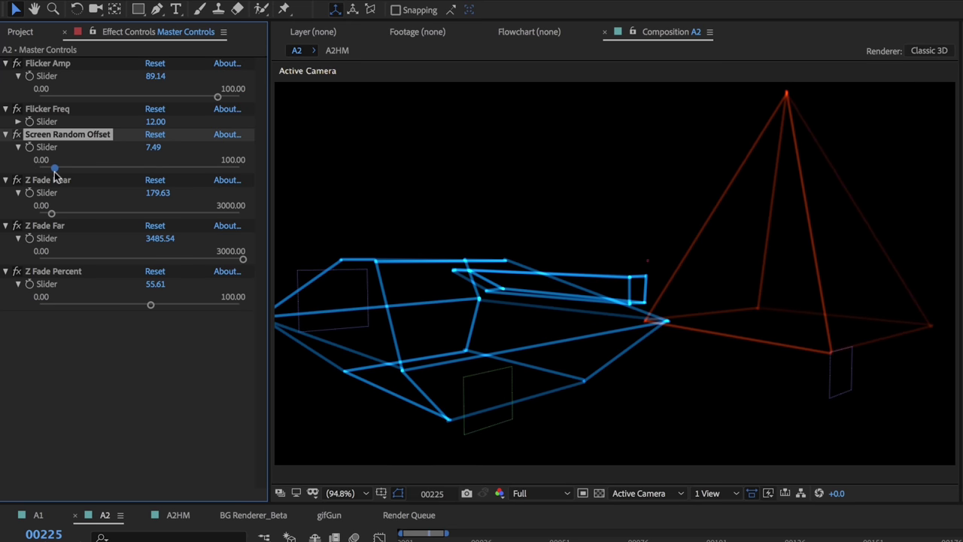
{"action": "left_click_drag", "start_coordinate": [150, 239], "coordinate": [128, 243]}
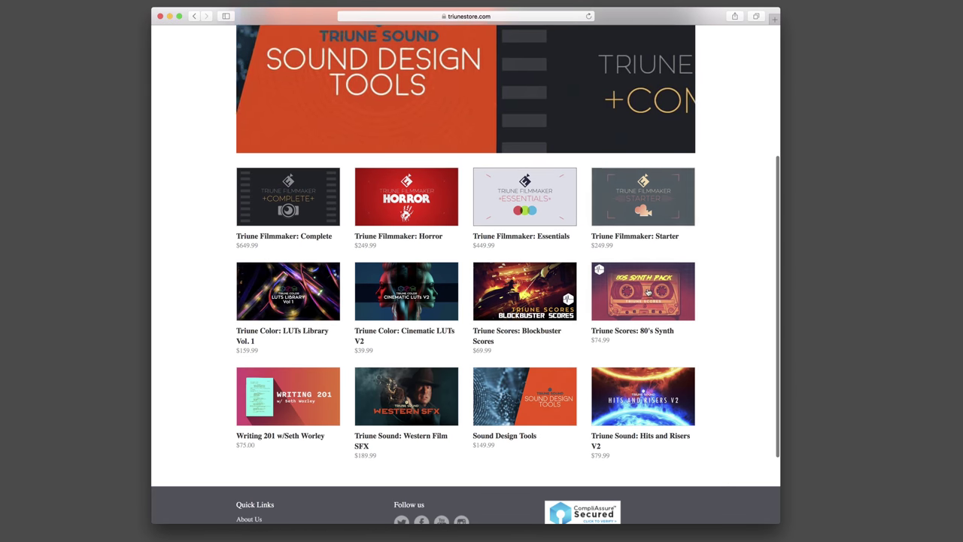
- Open the Triune Scores: 80's Synth product page and scroll down through it
{"action": "left_click", "coordinate": [645, 300]}
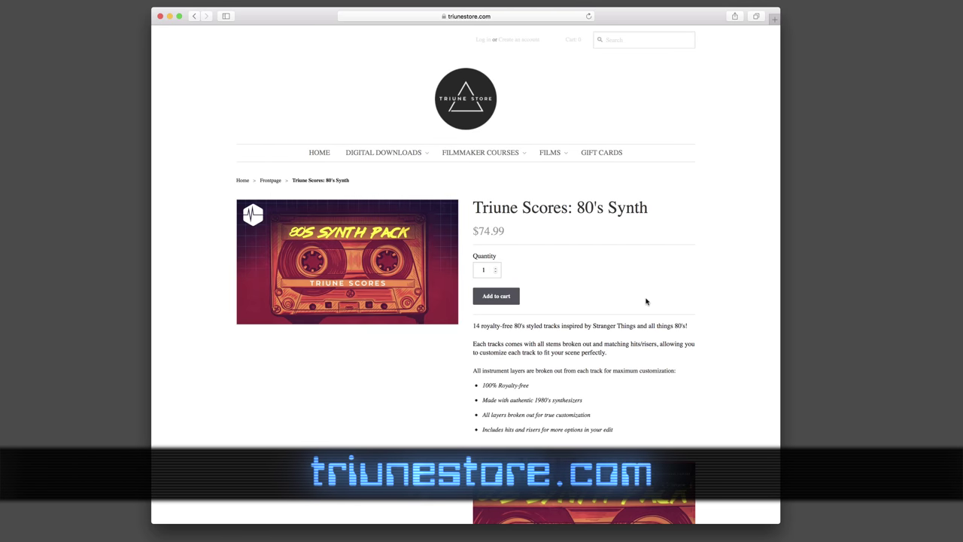
{"action": "scroll", "coordinate": [693, 307], "scroll_direction": "down", "scroll_amount": 5}
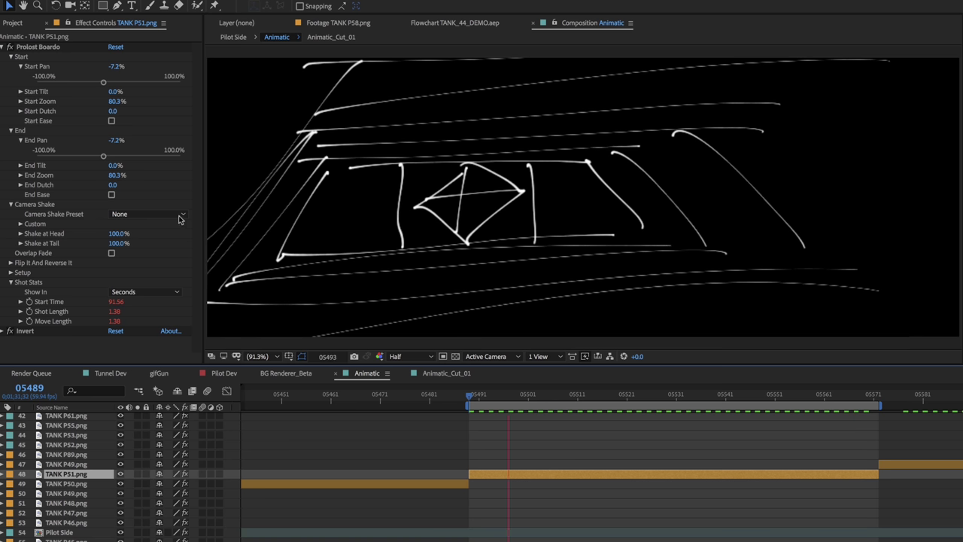
- Increase the TANK P51 shot's End Zoom to 86.8% and preview the move
{"action": "left_click", "coordinate": [21, 174]}
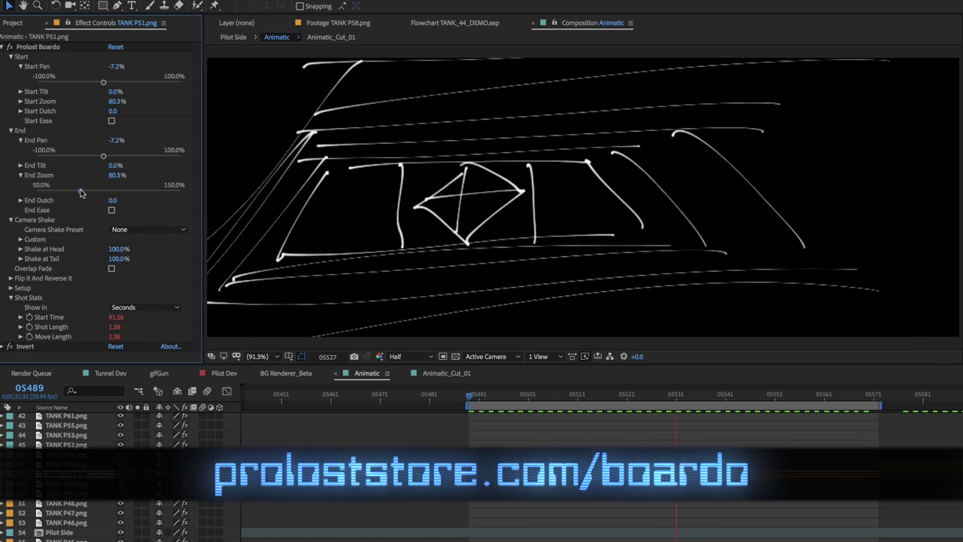
{"action": "left_click_drag", "start_coordinate": [76, 193], "coordinate": [105, 193]}
{"action": "key", "text": "space"}
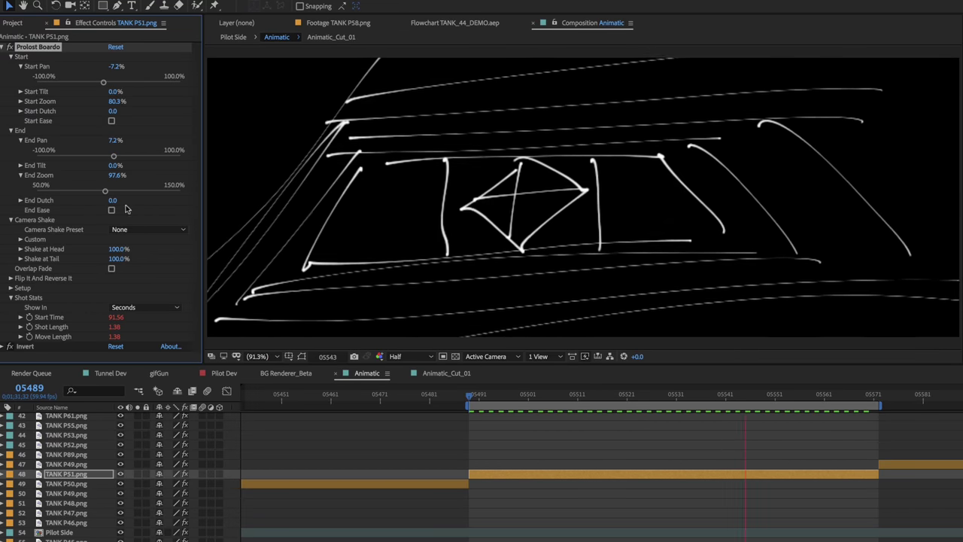
- Apply the Handheld Dialogue Scene camera shake preset and turn off Start Ease
{"action": "left_click", "coordinate": [130, 228]}
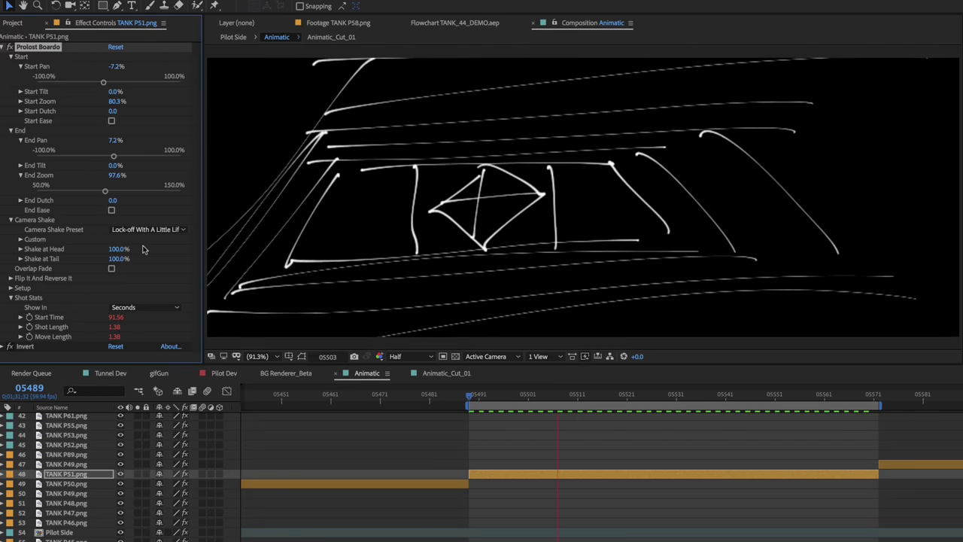
{"action": "left_click", "coordinate": [136, 230]}
{"action": "left_click", "coordinate": [146, 264]}
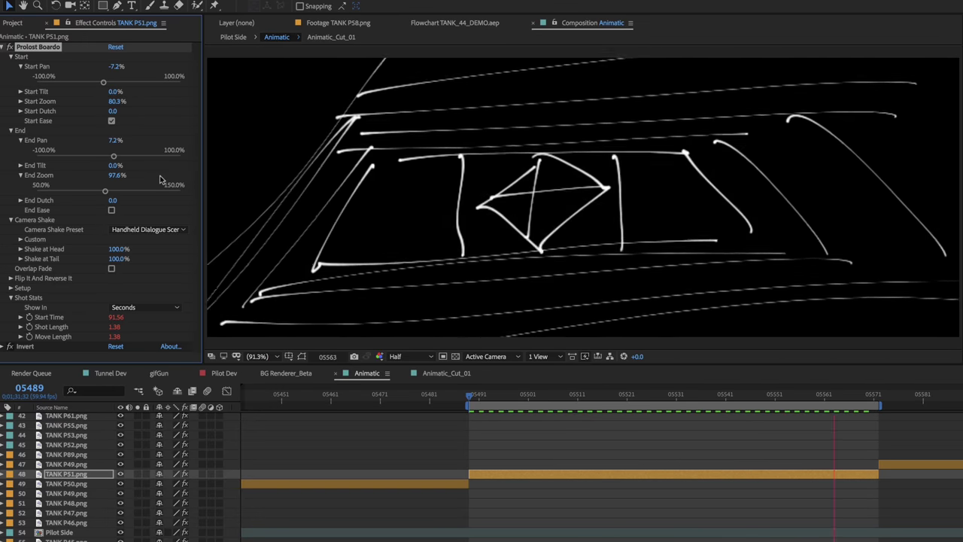
{"action": "left_click", "coordinate": [112, 121]}
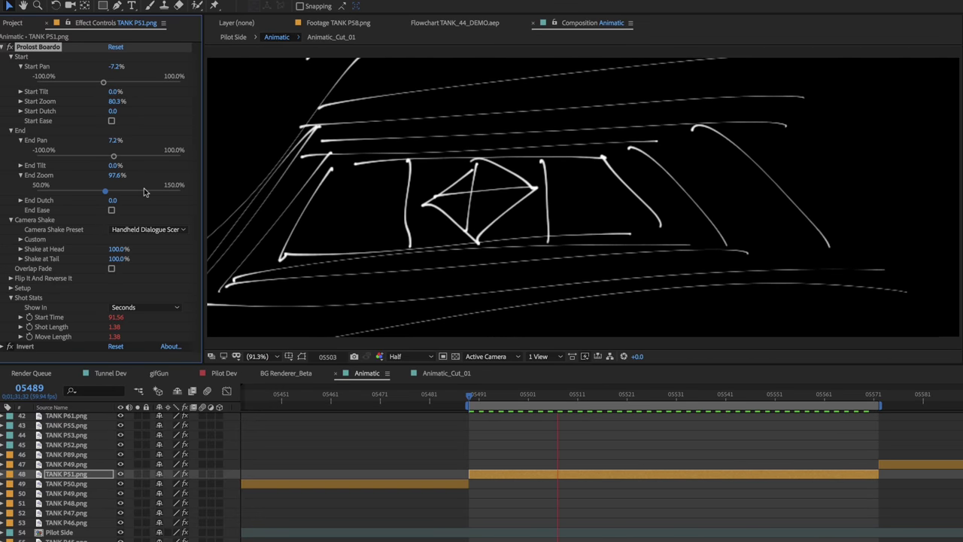
{"action": "left_click", "coordinate": [136, 230]}
{"action": "left_click", "coordinate": [152, 263]}
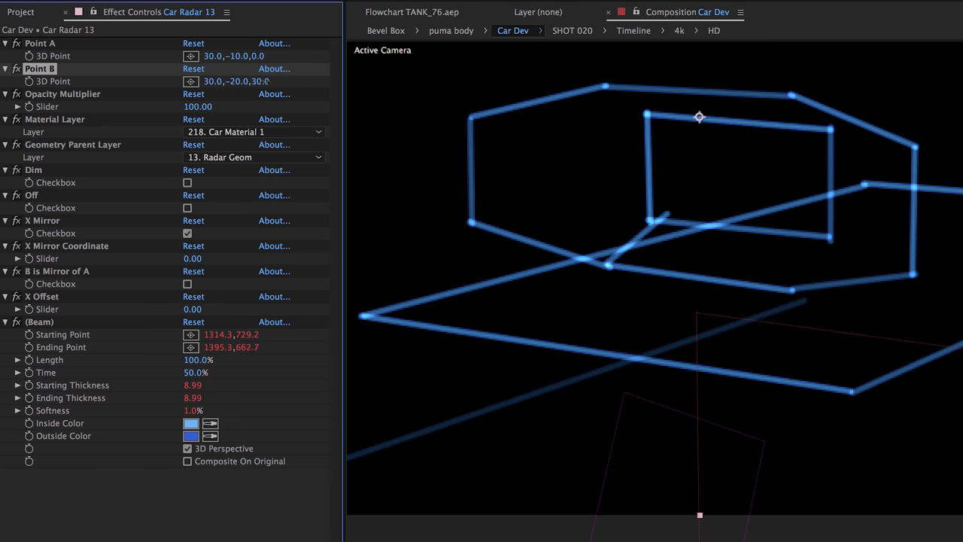
- Toggle X Mirror on a Car Radar beam, then open a laser layer's Opacity expression
{"action": "key", "text": "ctrl+Down"}
{"action": "key", "text": "ctrl+Down"}
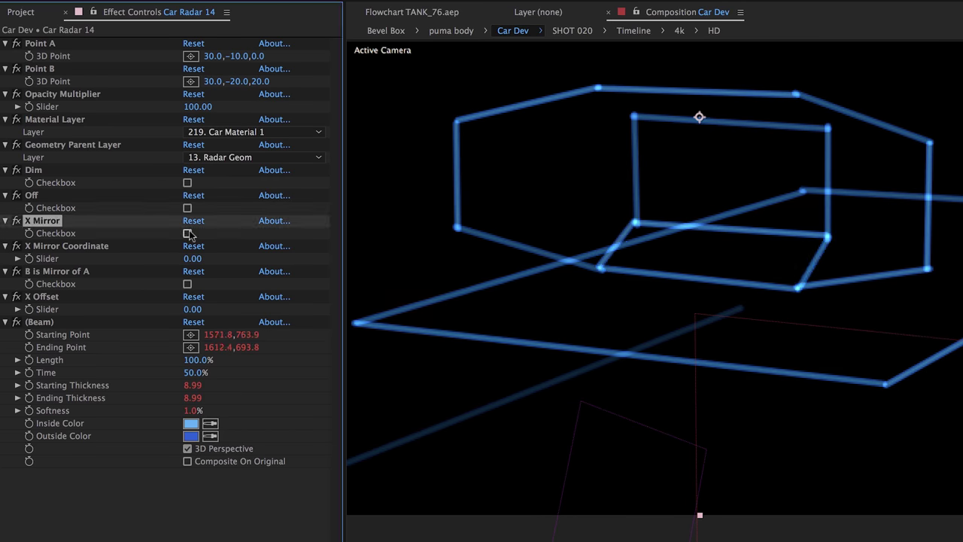
{"action": "left_click", "coordinate": [188, 233]}
{"action": "key", "text": "ctrl+Down"}
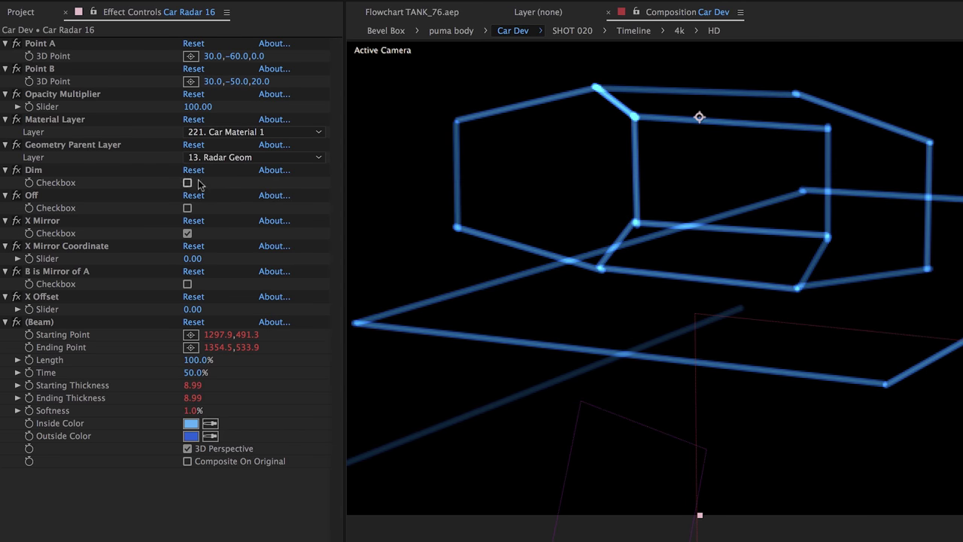
{"action": "key", "text": "ctrl+Down"}
{"action": "left_click", "coordinate": [217, 55]}
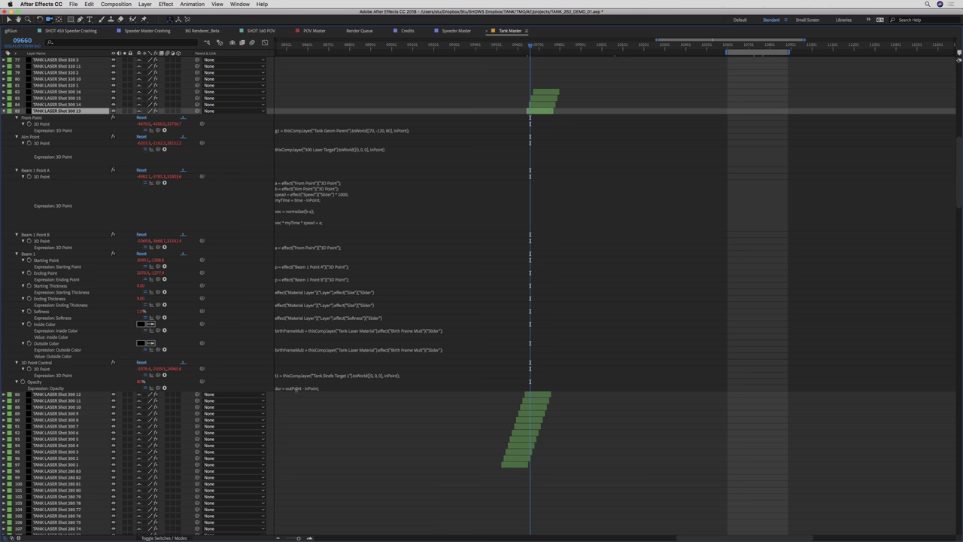
{"action": "scroll", "coordinate": [318, 485], "scroll_direction": "down", "scroll_amount": 5}
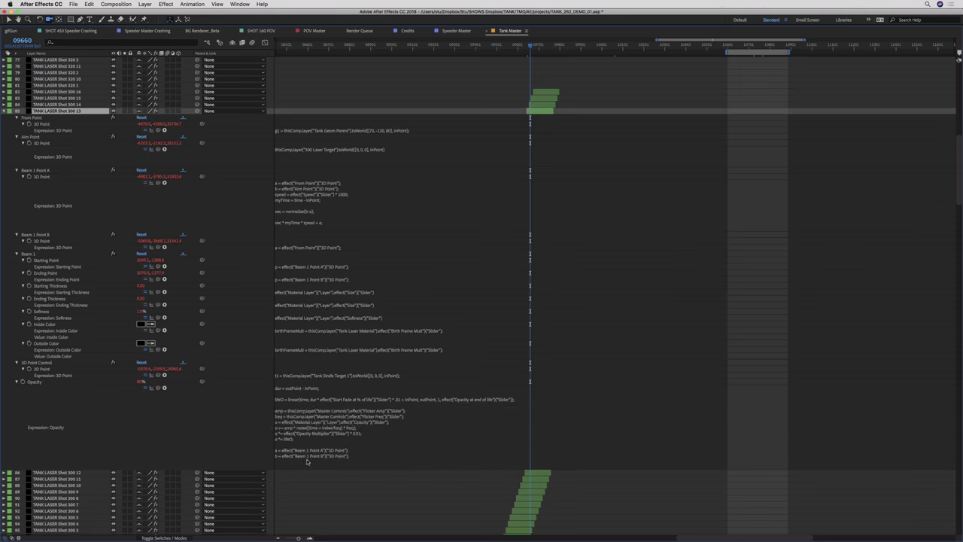
{"action": "left_click", "coordinate": [338, 394]}
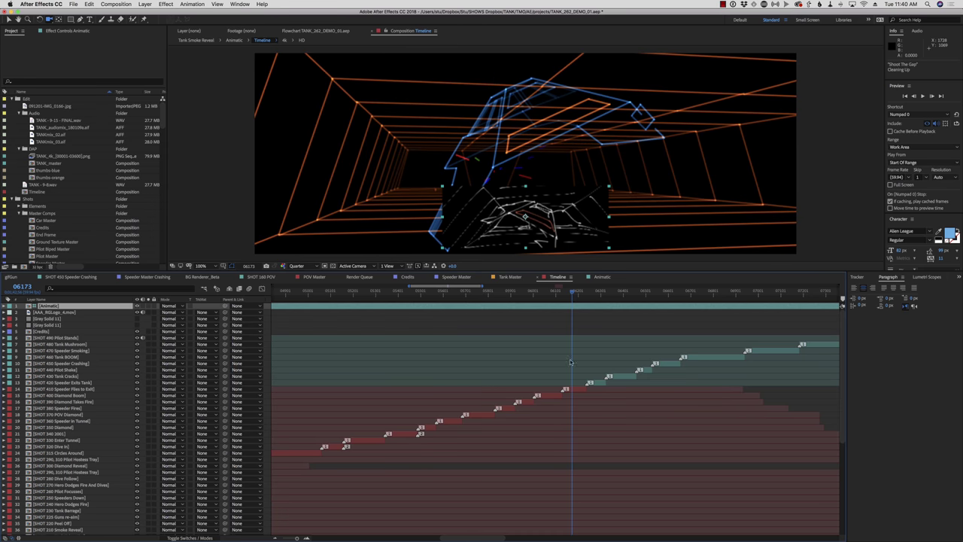
- Open SHOT 410 and its precomp, stepping through the Tank Front, Mouth, Body and Window layers
{"action": "double_click", "coordinate": [575, 389]}
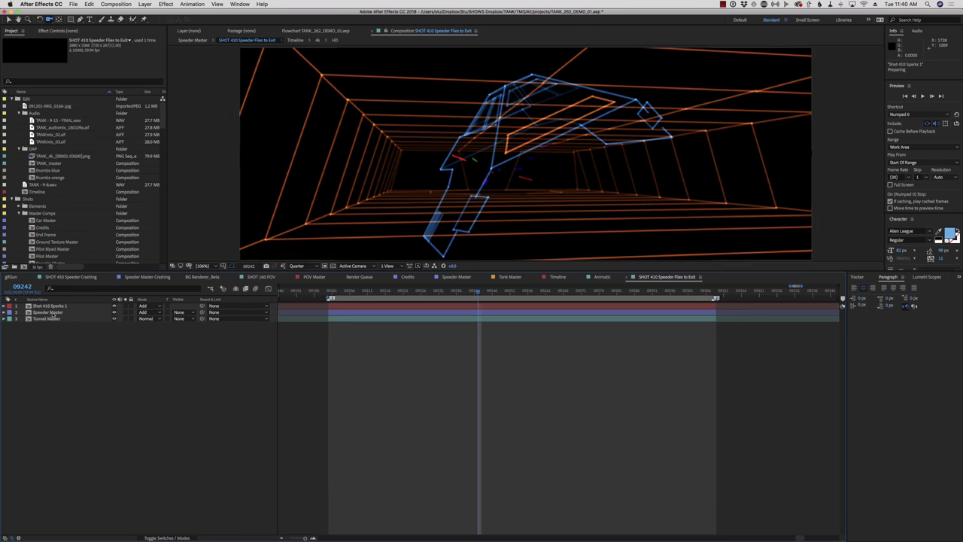
{"action": "double_click", "coordinate": [51, 313]}
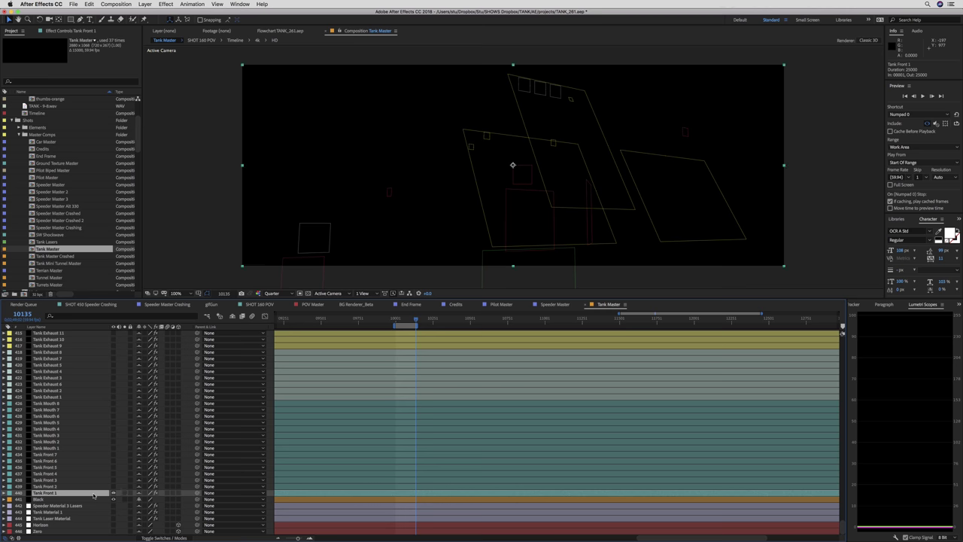
{"action": "key", "text": "super+Up"}
{"action": "key", "text": "super+Up"}
{"action": "key", "text": "super+Up"}
{"action": "key", "text": "super+Up"}
{"action": "key", "text": "super+Up"}
{"action": "key", "text": "super+Up"}
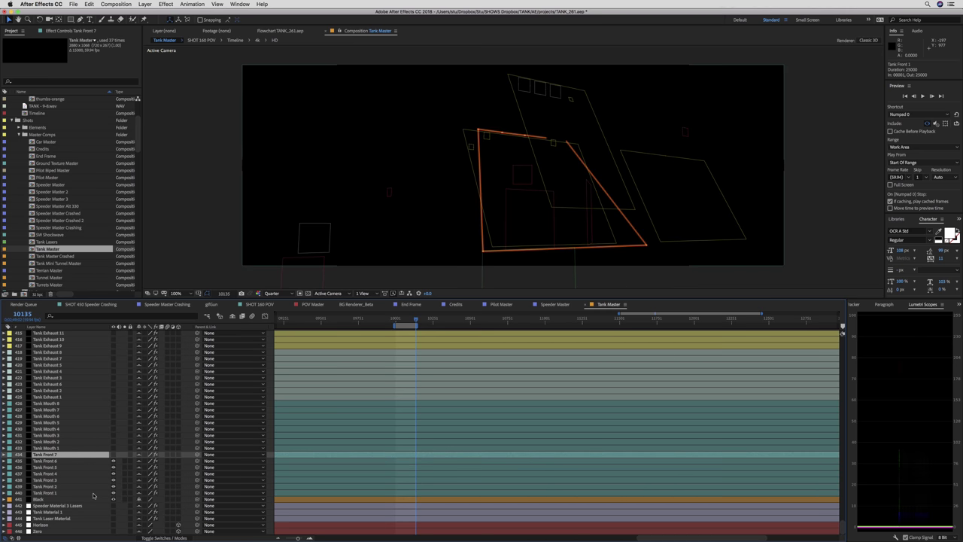
{"action": "key", "text": "super+Up"}
{"action": "key", "text": "super+Up"}
{"action": "key", "text": "super+Up"}
{"action": "key", "text": "super+Up"}
{"action": "key", "text": "super+Up"}
{"action": "key", "text": "super+Up"}
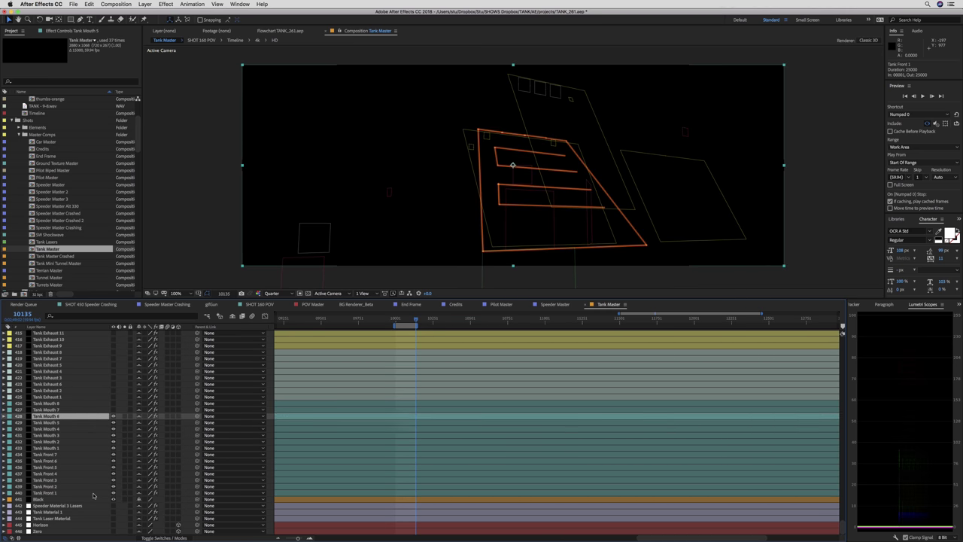
{"action": "key", "text": "super+Up"}
{"action": "key", "text": "super+Up"}
{"action": "key", "text": "super+Up"}
{"action": "key", "text": "super+Up"}
{"action": "key", "text": "super+Up"}
{"action": "key", "text": "super+Up"}
{"action": "key", "text": "super+Up"}
{"action": "key", "text": "super+Up"}
{"action": "key", "text": "super+Up"}
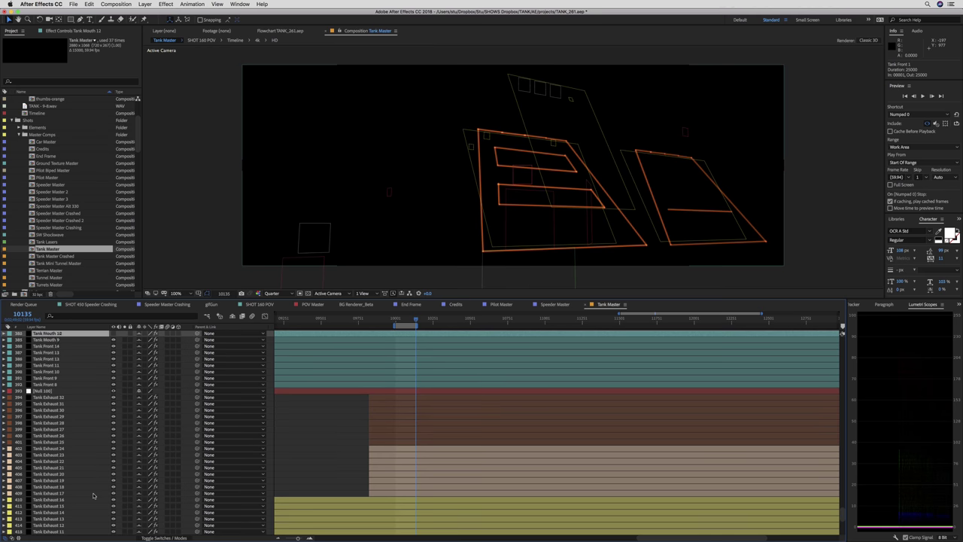
{"action": "key", "text": "super+Up"}
{"action": "key", "text": "super+Up"}
{"action": "key", "text": "super+Up"}
{"action": "key", "text": "super+Up"}
{"action": "key", "text": "super+Up"}
{"action": "key", "text": "super+Up"}
{"action": "key", "text": "super+Up"}
{"action": "key", "text": "super+Up"}
{"action": "key", "text": "super+Up"}
{"action": "key", "text": "super+Up"}
{"action": "key", "text": "super+Up"}
{"action": "key", "text": "super+Up"}
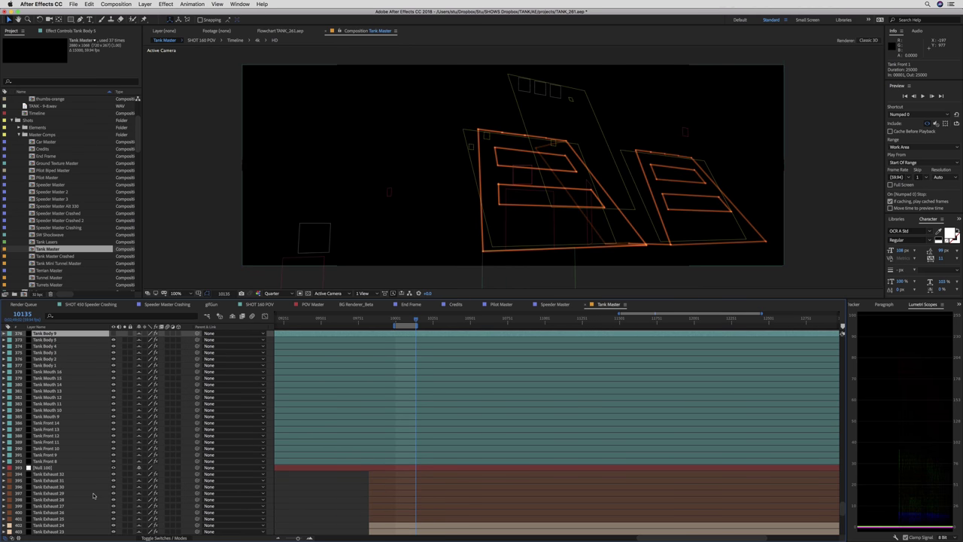
{"action": "key", "text": "super+Up"}
{"action": "key", "text": "super+Up"}
{"action": "key", "text": "super+Up"}
{"action": "key", "text": "super+Up"}
{"action": "key", "text": "super+Up"}
{"action": "key", "text": "super+Up"}
{"action": "key", "text": "super+Up"}
{"action": "key", "text": "super+Up"}
{"action": "key", "text": "super+Up"}
{"action": "key", "text": "super+Up"}
{"action": "key", "text": "super+Up"}
{"action": "key", "text": "super+Up"}
{"action": "key", "text": "super+Up"}
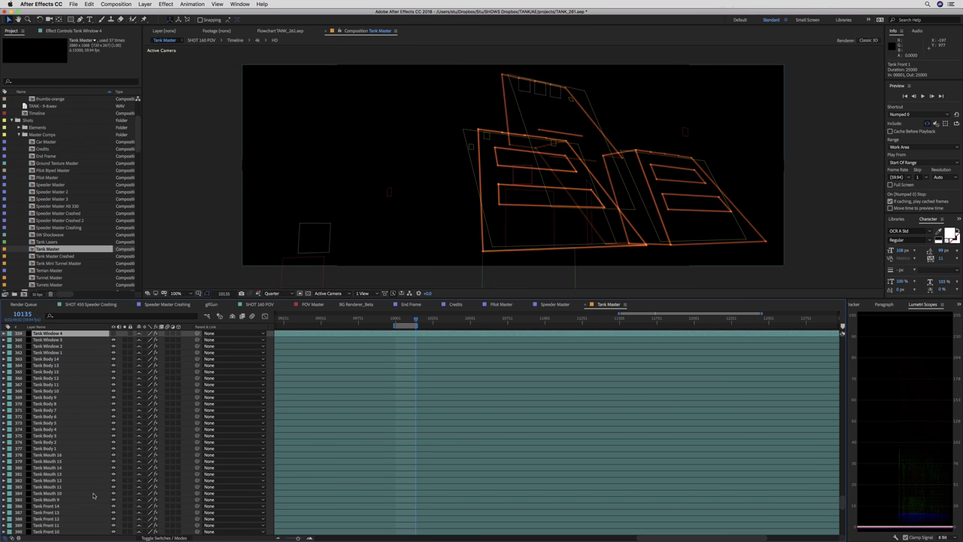
- Continue through Tank Outside Edge, Rear and T Gunbay 3, then browse Speeder Master to Speeder Wing Detail 7
{"action": "key", "text": "super+Up"}
{"action": "key", "text": "super+Up"}
{"action": "key", "text": "super+Up"}
{"action": "key", "text": "super+Up"}
{"action": "key", "text": "super+Up"}
{"action": "key", "text": "super+Up"}
{"action": "key", "text": "super+Up"}
{"action": "key", "text": "super+Up"}
{"action": "key", "text": "super+Up"}
{"action": "key", "text": "super+Up"}
{"action": "key", "text": "super+Up"}
{"action": "key", "text": "super+Up"}
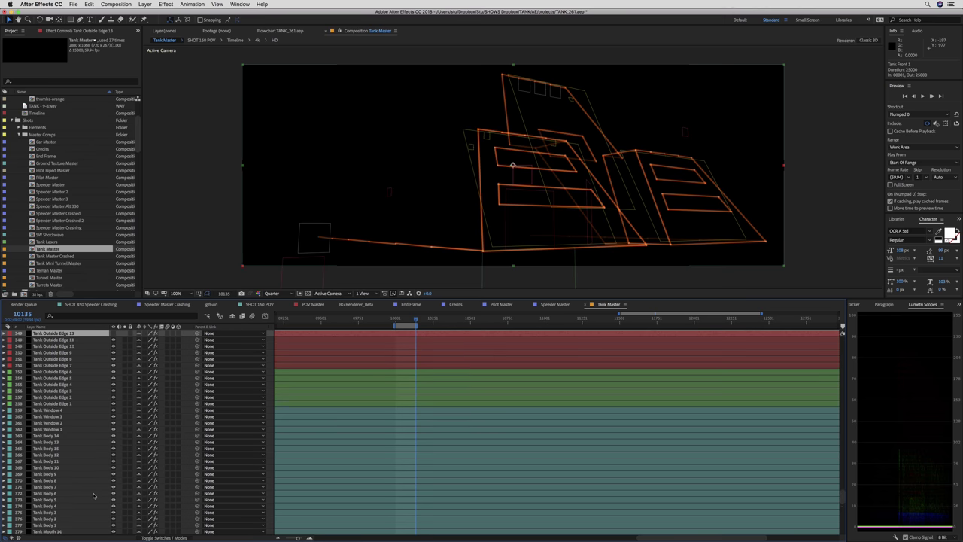
{"action": "key", "text": "super+Up"}
{"action": "key", "text": "super+Up"}
{"action": "key", "text": "super+Up"}
{"action": "key", "text": "super+Up"}
{"action": "key", "text": "super+Up"}
{"action": "key", "text": "super+Up"}
{"action": "key", "text": "super+Up"}
{"action": "key", "text": "super+Up"}
{"action": "key", "text": "super+Up"}
{"action": "key", "text": "super+Up"}
{"action": "key", "text": "super+Up"}
{"action": "key", "text": "super+Up"}
{"action": "key", "text": "super+Up"}
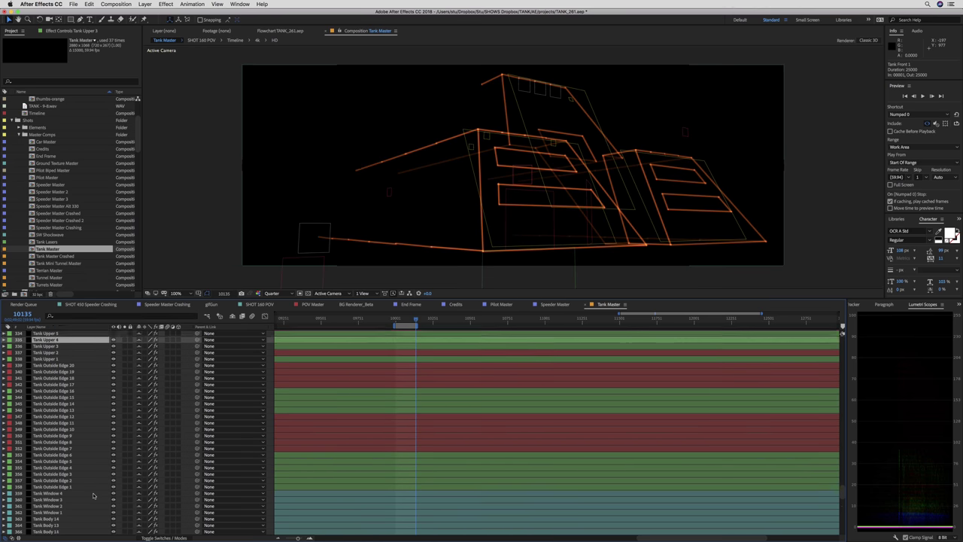
{"action": "key", "text": "super+Up"}
{"action": "key", "text": "super+Up"}
{"action": "key", "text": "super+Up"}
{"action": "key", "text": "super+Up"}
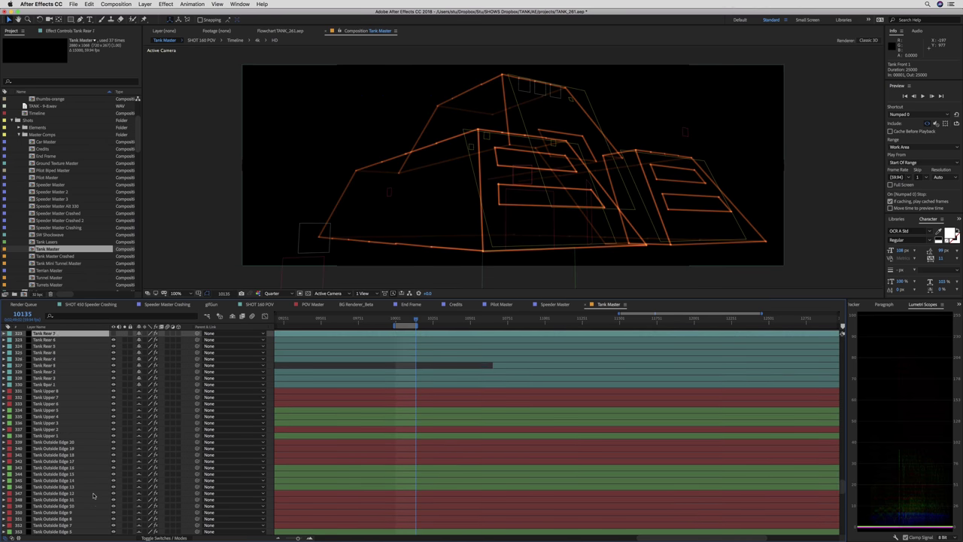
{"action": "key", "text": "shift+comma"}
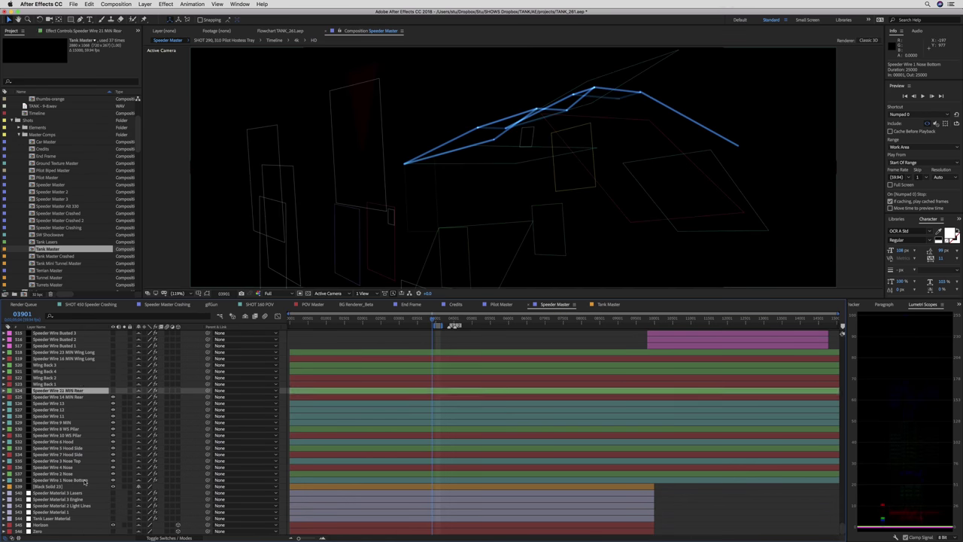
{"action": "key", "text": "super+Up"}
{"action": "key", "text": "super+Up"}
{"action": "key", "text": "super+Up"}
{"action": "key", "text": "super+Up"}
{"action": "key", "text": "super+Up"}
{"action": "key", "text": "super+Up"}
{"action": "key", "text": "super+Up"}
{"action": "key", "text": "super+Up"}
{"action": "key", "text": "super+Up"}
{"action": "key", "text": "super+Up"}
{"action": "key", "text": "super+Up"}
{"action": "key", "text": "super+Up"}
{"action": "key", "text": "super+Up"}
{"action": "key", "text": "super+Up"}
{"action": "key", "text": "super+Up"}
{"action": "key", "text": "super+Up"}
{"action": "key", "text": "super+Up"}
{"action": "key", "text": "super+Up"}
{"action": "key", "text": "super+Up"}
{"action": "key", "text": "super+Up"}
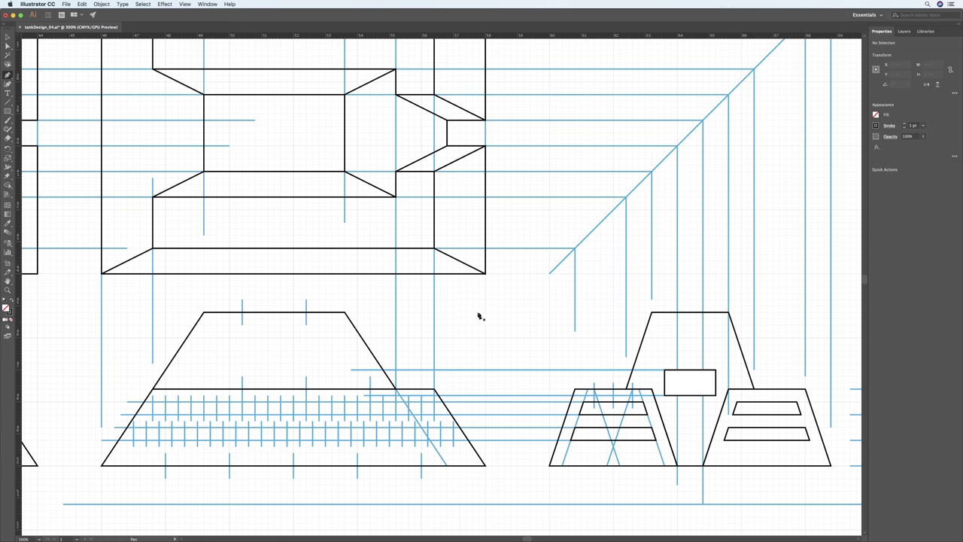
- Pan around tankDesign_04.ai's vehicle, figure and part drawings, then zoom in on the small parts
{"action": "scroll", "coordinate": [478, 316], "scroll_direction": "down", "scroll_amount": 15}
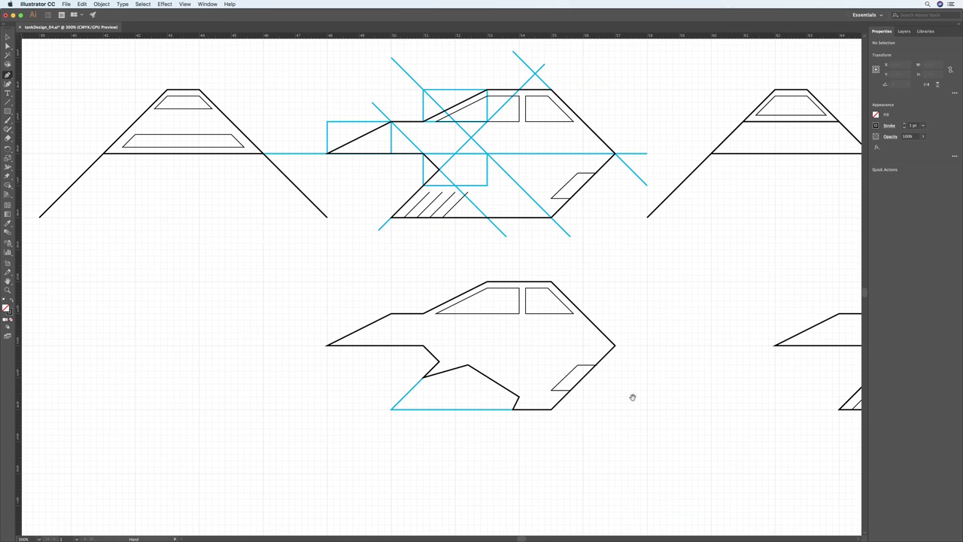
{"action": "scroll", "coordinate": [632, 396], "scroll_direction": "down", "scroll_amount": 15}
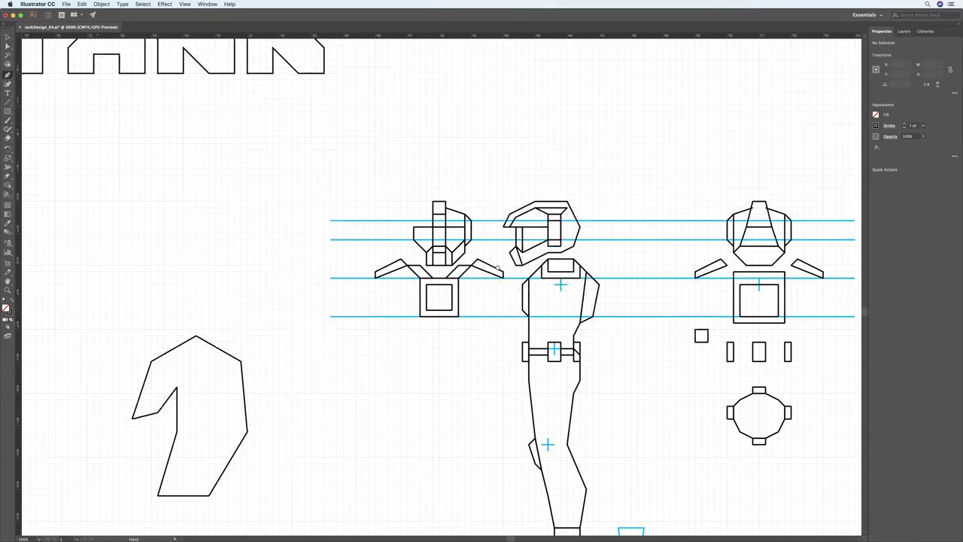
{"action": "scroll", "coordinate": [498, 268], "scroll_direction": "up", "scroll_amount": 15}
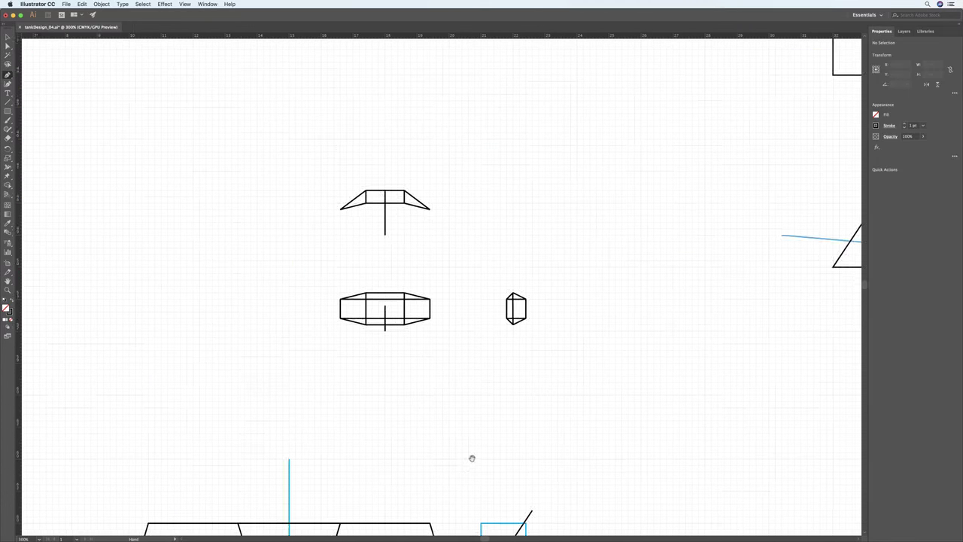
{"action": "key", "text": "super+equal"}
{"action": "key", "text": "super+equal"}
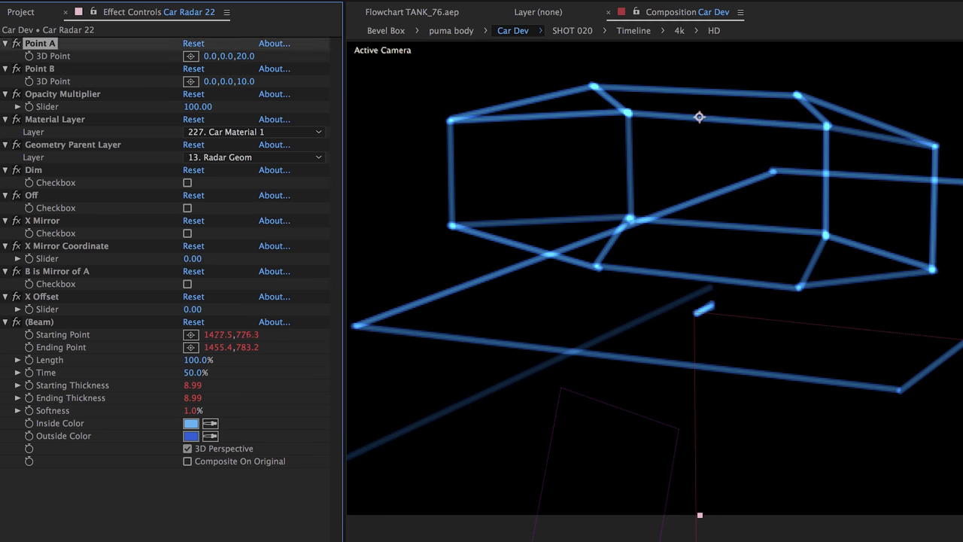
- Edit Car Radar 24's point coordinates so Point A reads 0,-30,-40, then move to Car Radar 25
{"action": "key", "text": "super+d"}
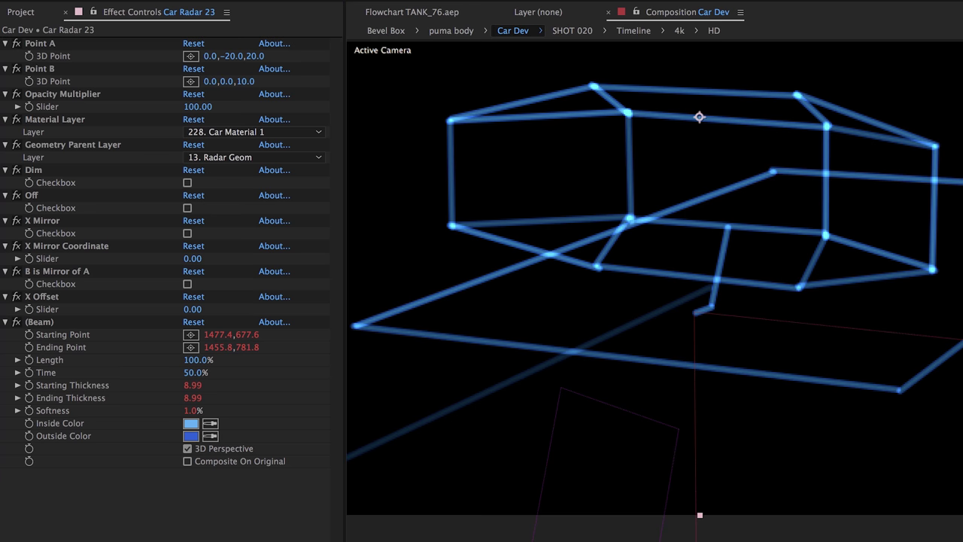
{"action": "left_click", "coordinate": [226, 81]}
{"action": "type", "text": "-1"}
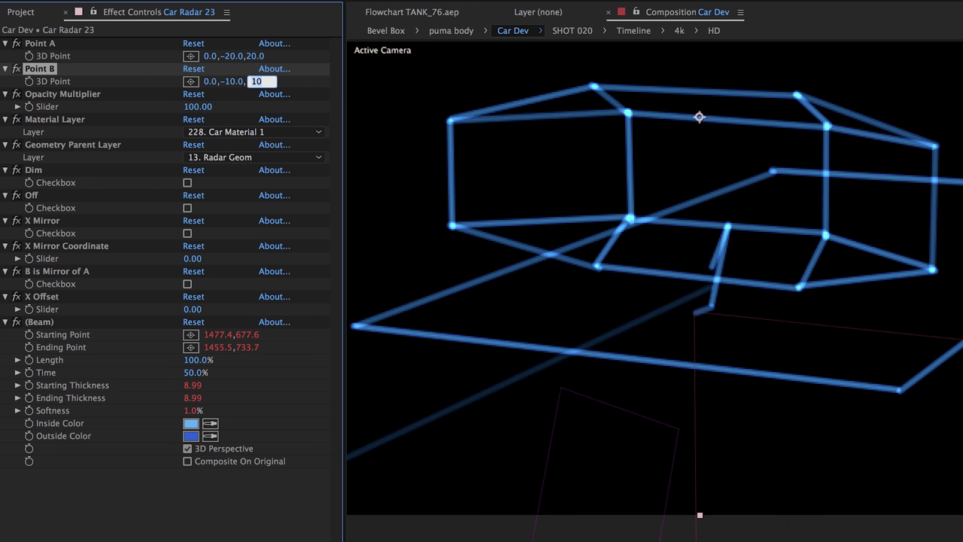
{"action": "key", "text": "super+d"}
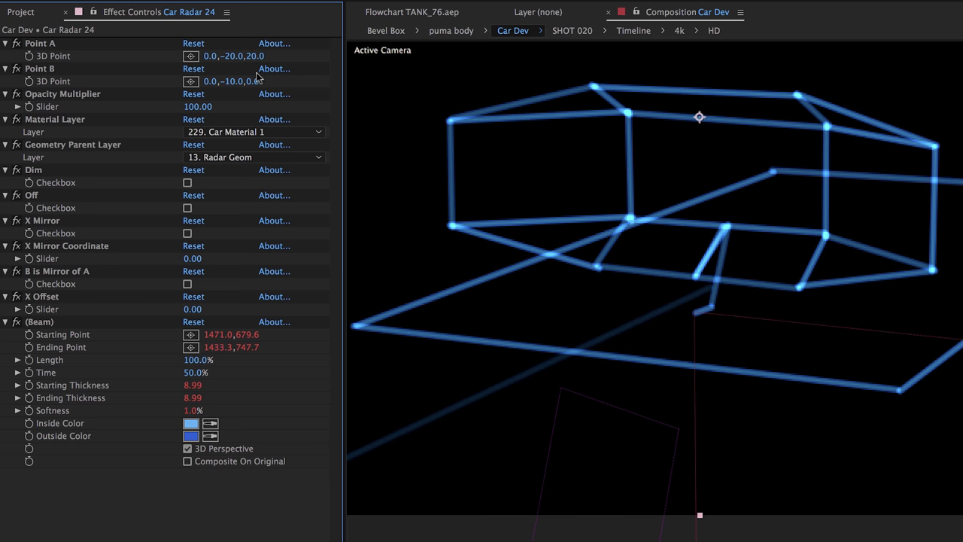
{"action": "type", "text": "0"}
{"action": "key", "text": "Tab"}
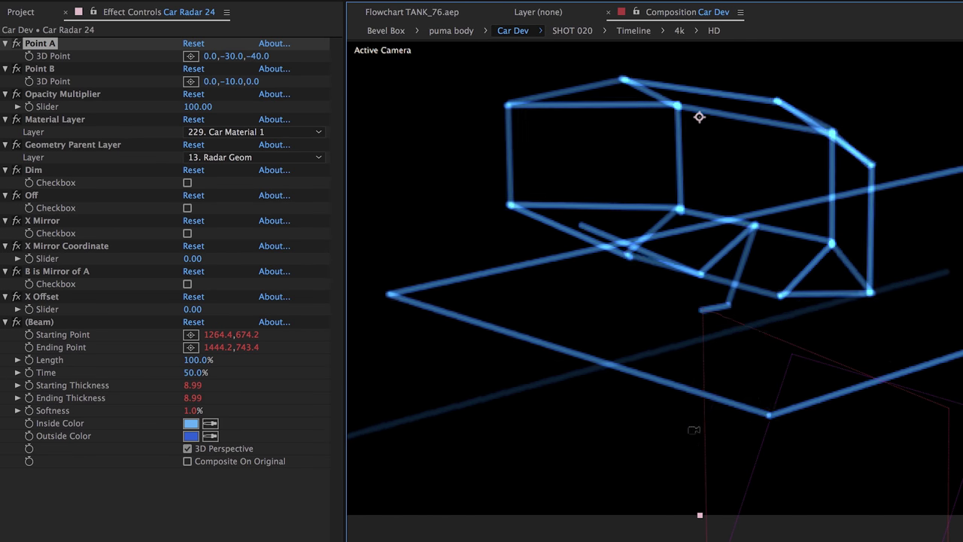
{"action": "key", "text": "ctrl+Down"}
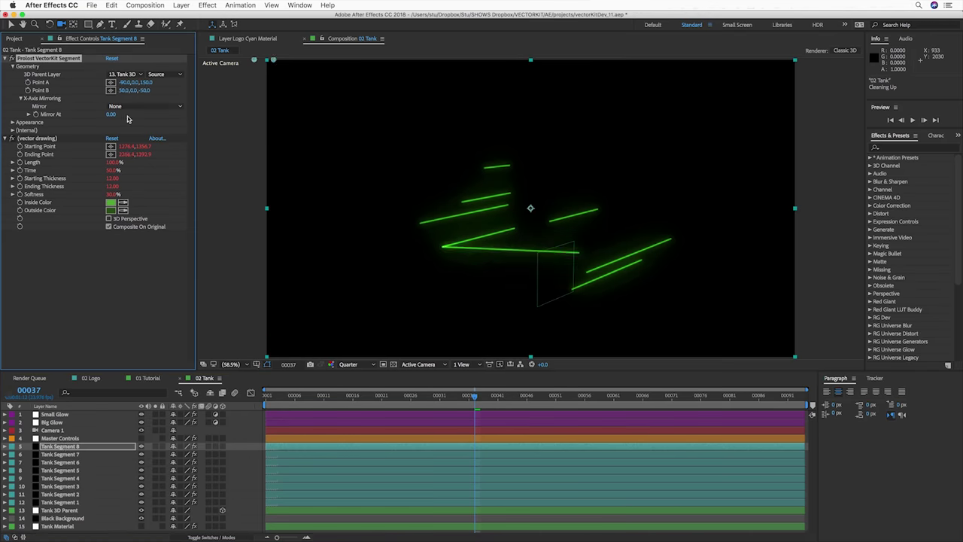
- Duplicate the Tank Segment 9 layer to create Tank Segment 10 and 11 with extra green beams
{"action": "left_click", "coordinate": [9, 446]}
{"action": "left_click", "coordinate": [30, 455]}
{"action": "left_click", "coordinate": [88, 449]}
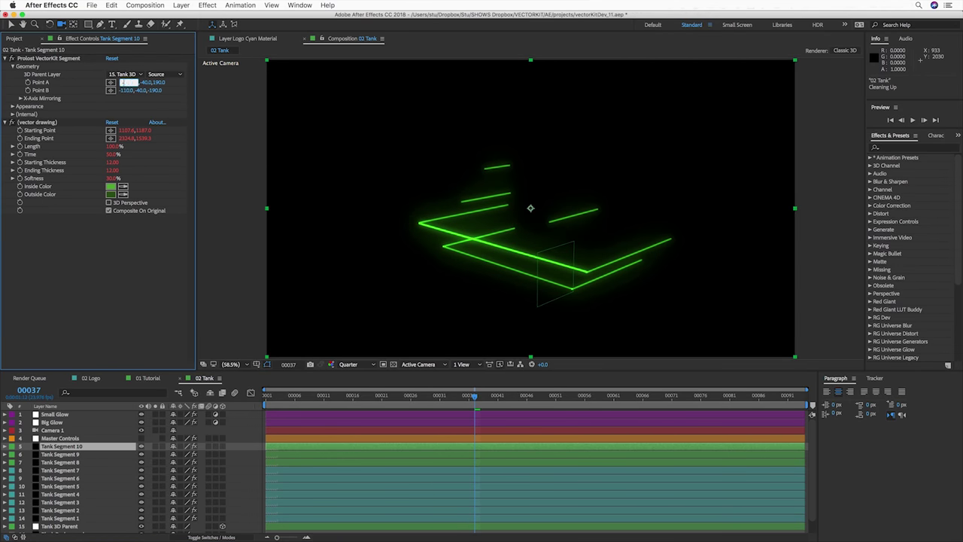
{"action": "key", "text": "ctrl+d"}
{"action": "key", "text": "ctrl+d"}
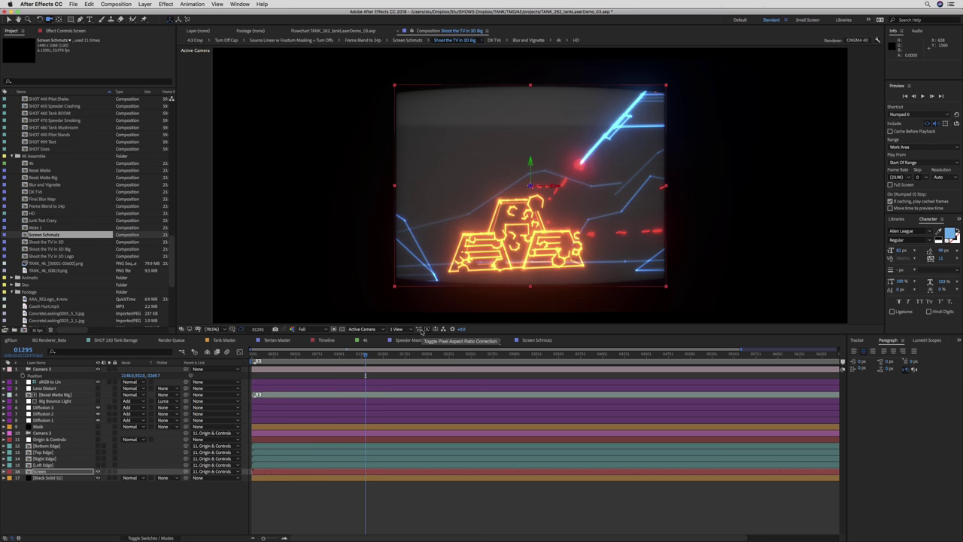
- Orbit Camera 3 to face the curved TV head-on, showing Screen's geometry, and select its edge layers
{"action": "left_click_drag", "start_coordinate": [464, 249], "coordinate": [502, 266]}
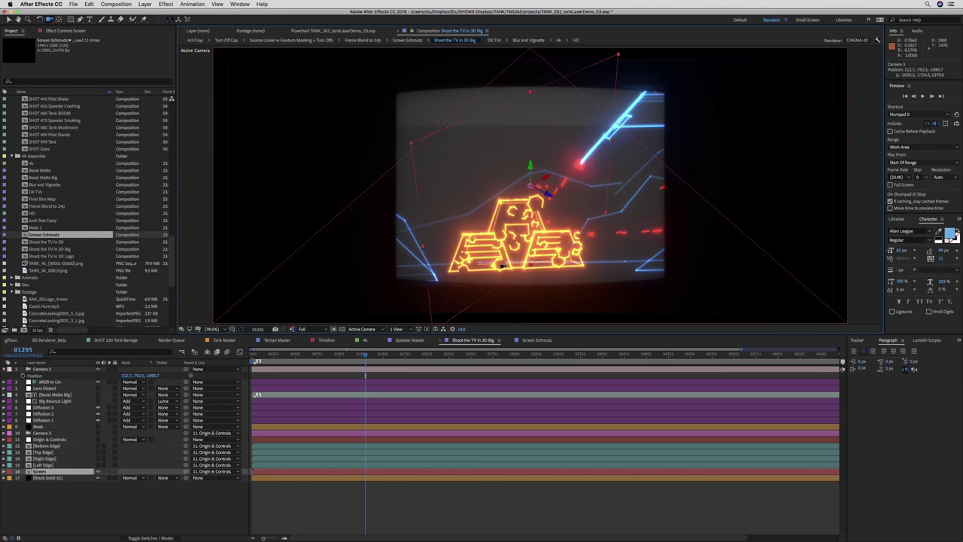
{"action": "key", "text": "a"}
{"action": "key", "text": "a"}
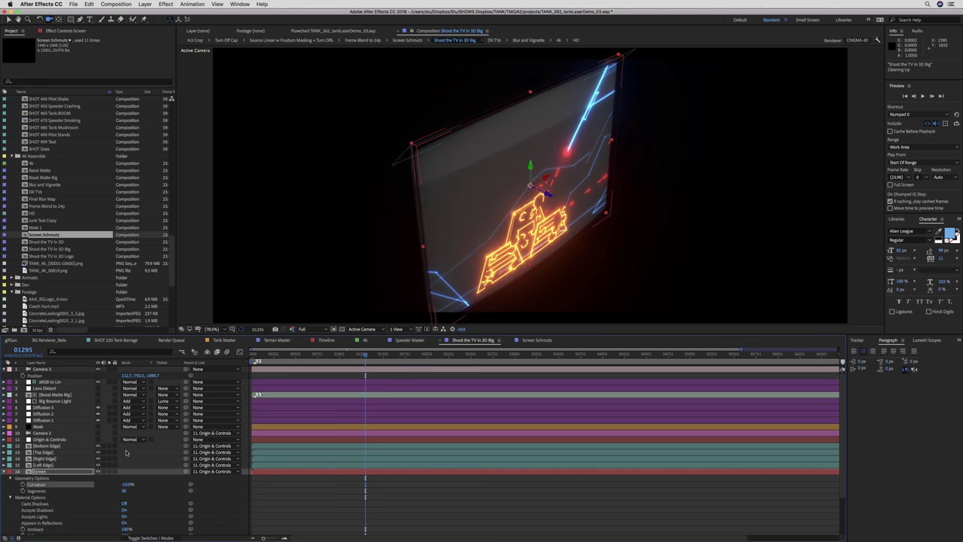
{"action": "left_click_drag", "start_coordinate": [451, 278], "coordinate": [503, 294]}
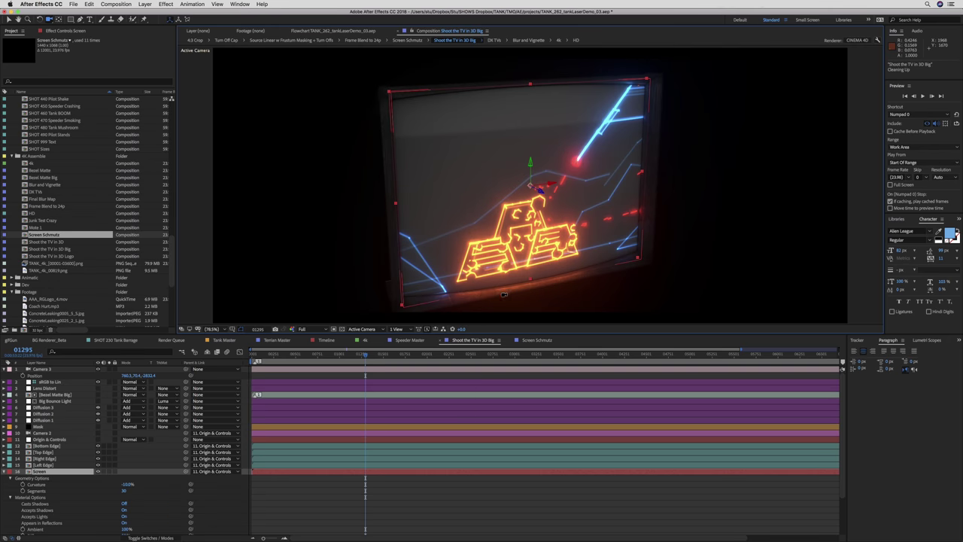
{"action": "left_click", "coordinate": [520, 84]}
{"action": "left_click", "coordinate": [644, 180]}
- Open the Right Edge precomp's flowchart and move the Shoot the TV in 3D node left of the edge nodes
{"action": "double_click", "coordinate": [643, 180]}
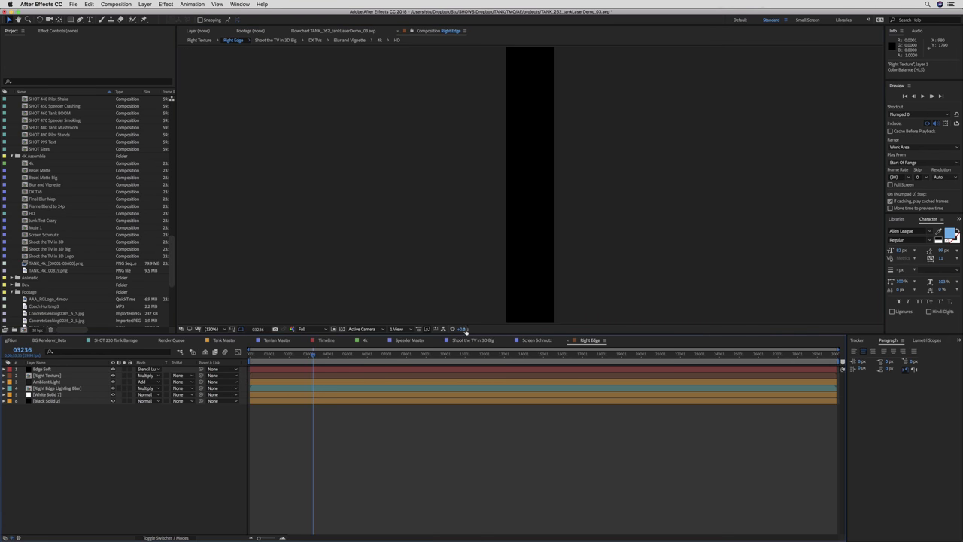
{"action": "key", "text": "super+F11"}
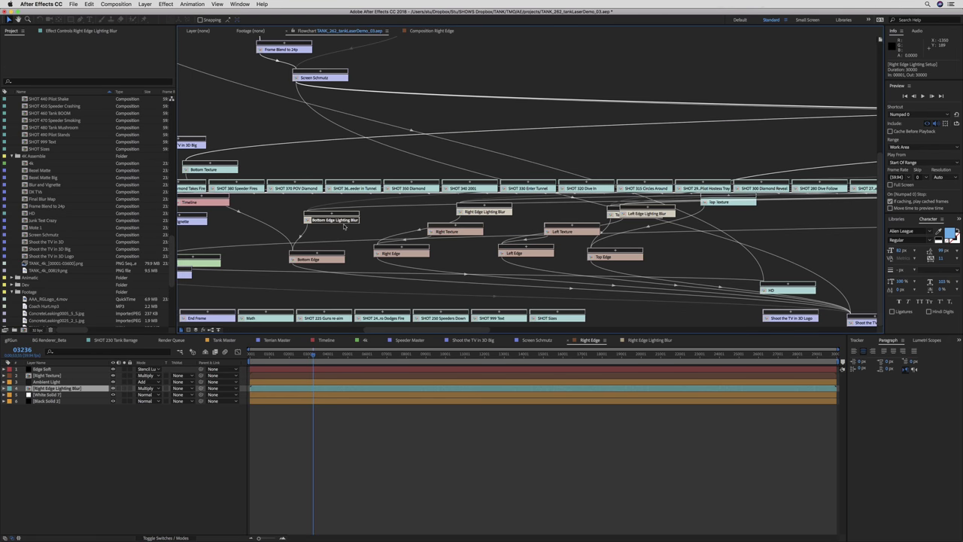
{"action": "left_click", "coordinate": [513, 267]}
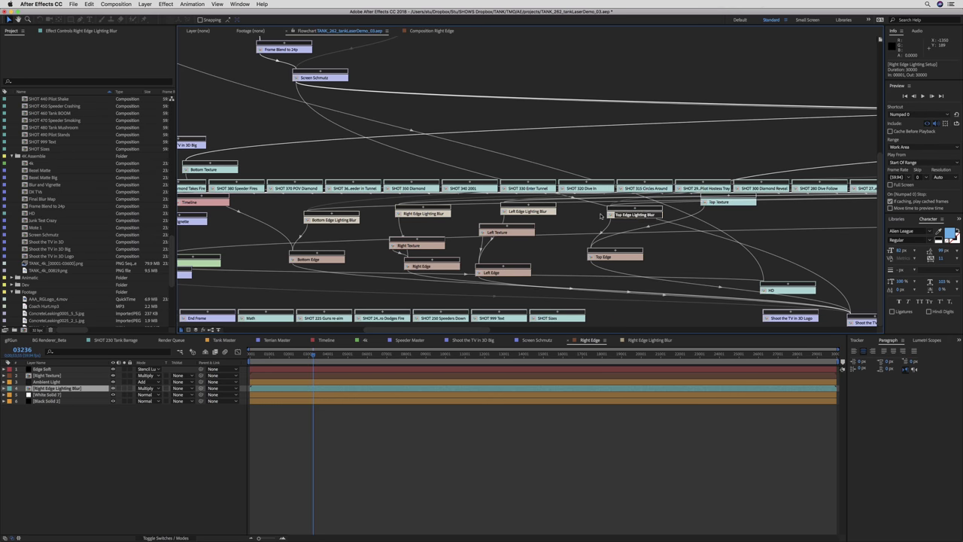
{"action": "left_click", "coordinate": [592, 243]}
{"action": "left_click", "coordinate": [422, 299]}
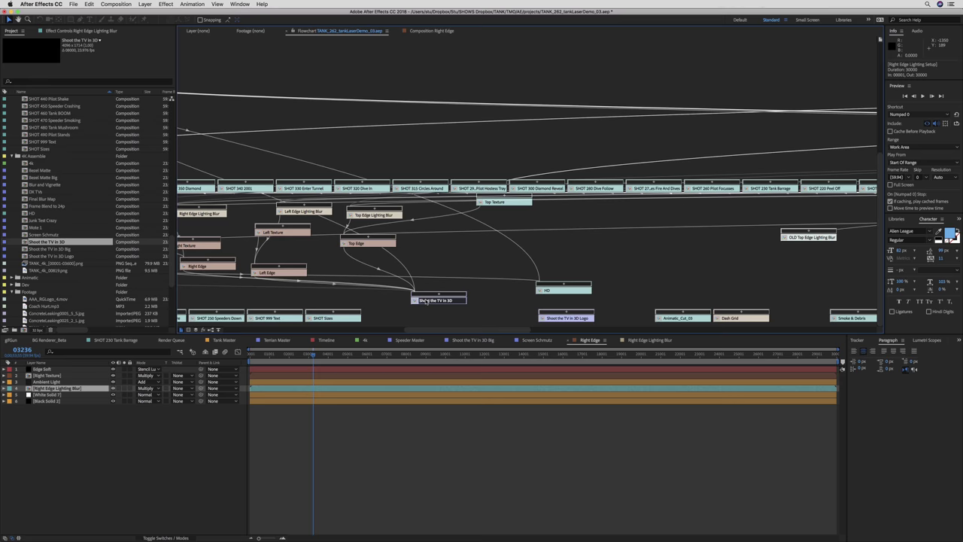
{"action": "left_click_drag", "start_coordinate": [441, 298], "coordinate": [302, 302]}
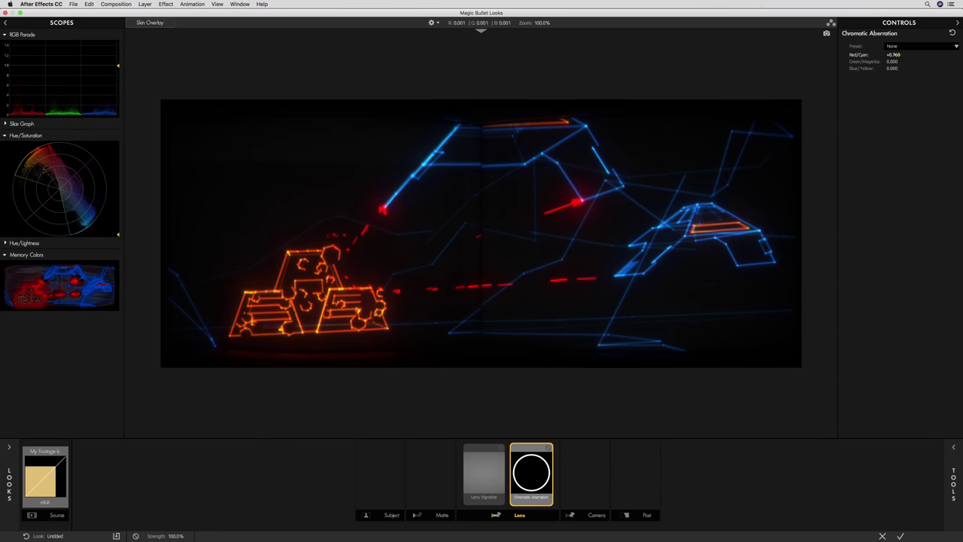
- Scroll the timeline and select the Film layer to view its effects
{"action": "scroll", "coordinate": [222, 342], "scroll_direction": "up", "scroll_amount": 5}
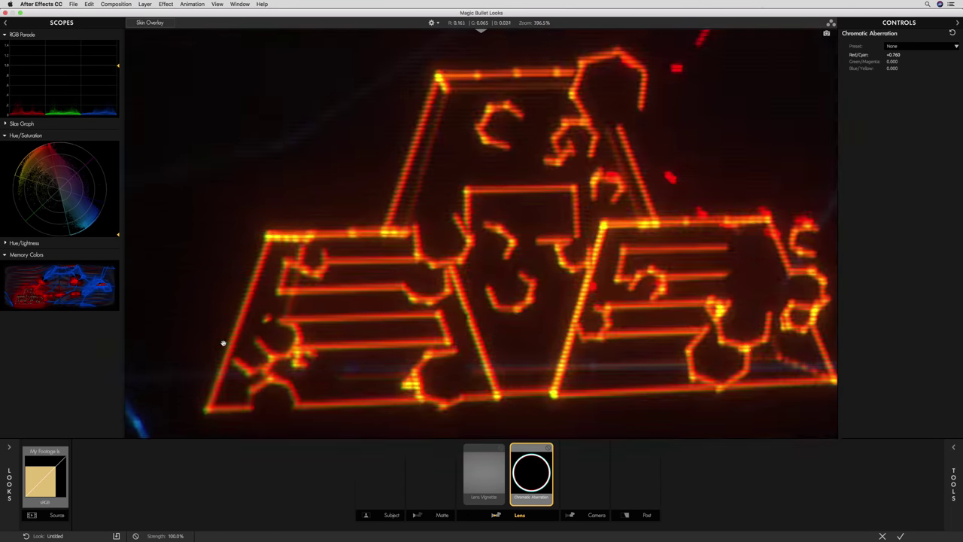
{"action": "scroll", "coordinate": [221, 341], "scroll_direction": "down", "scroll_amount": 3}
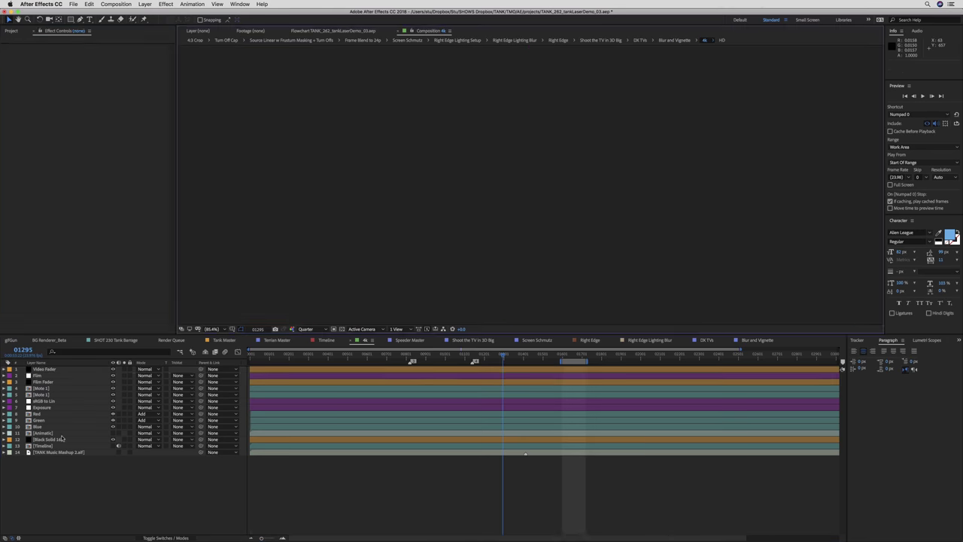
{"action": "left_click", "coordinate": [43, 375]}
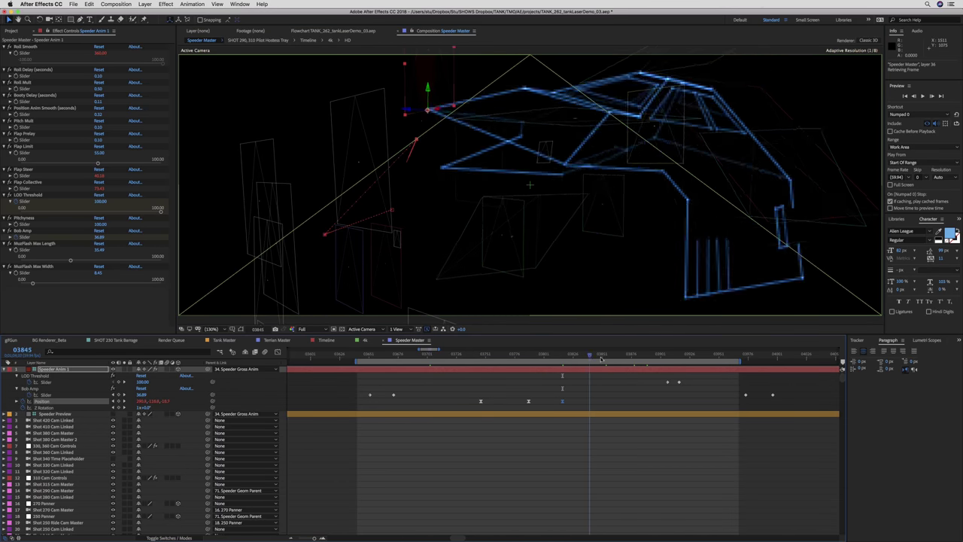
- Move the speeder layer in 3D, go back to frame 03777, and reposition Camera 1 and its point of interest
{"action": "left_click_drag", "start_coordinate": [425, 122], "coordinate": [328, 188]}
{"action": "left_click_drag", "start_coordinate": [619, 354], "coordinate": [514, 359]}
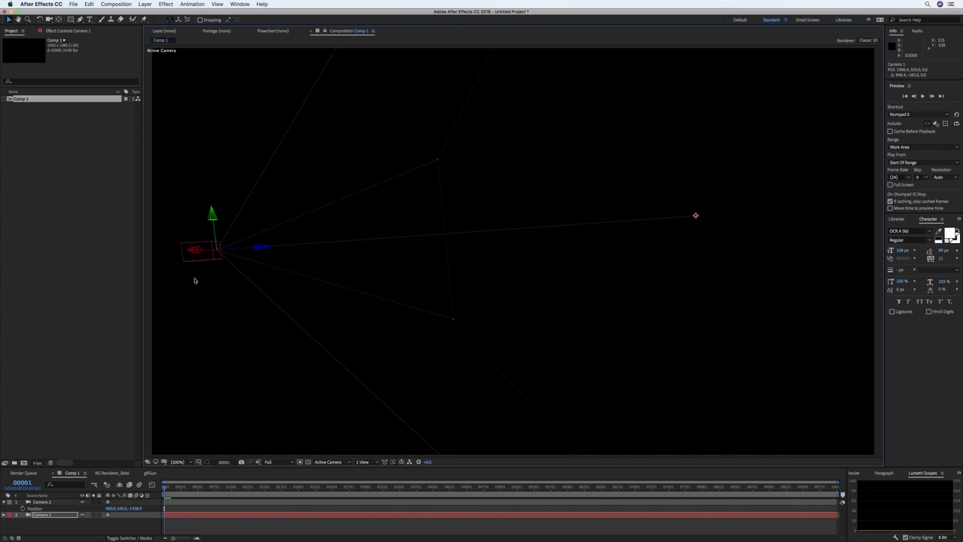
{"action": "left_click_drag", "start_coordinate": [194, 281], "coordinate": [241, 235]}
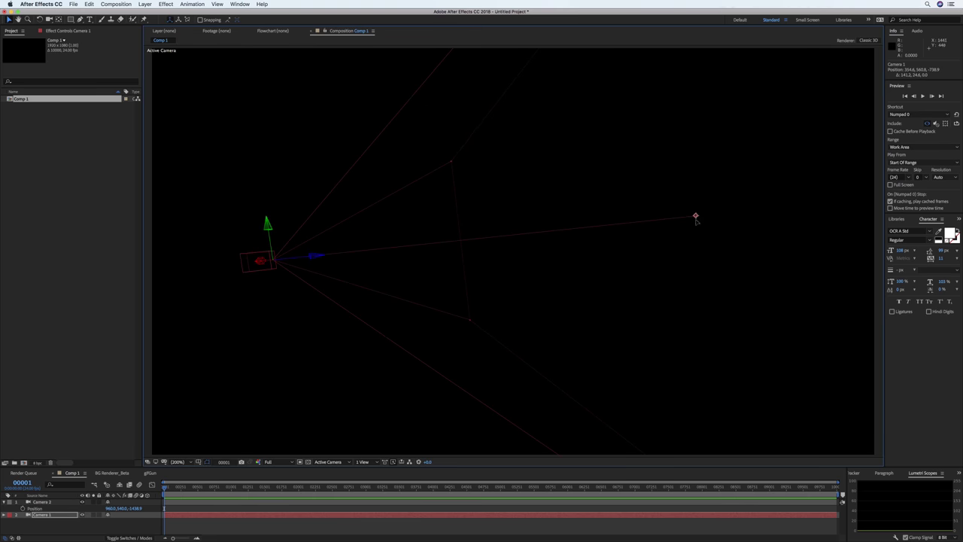
{"action": "left_click_drag", "start_coordinate": [695, 215], "coordinate": [708, 328]}
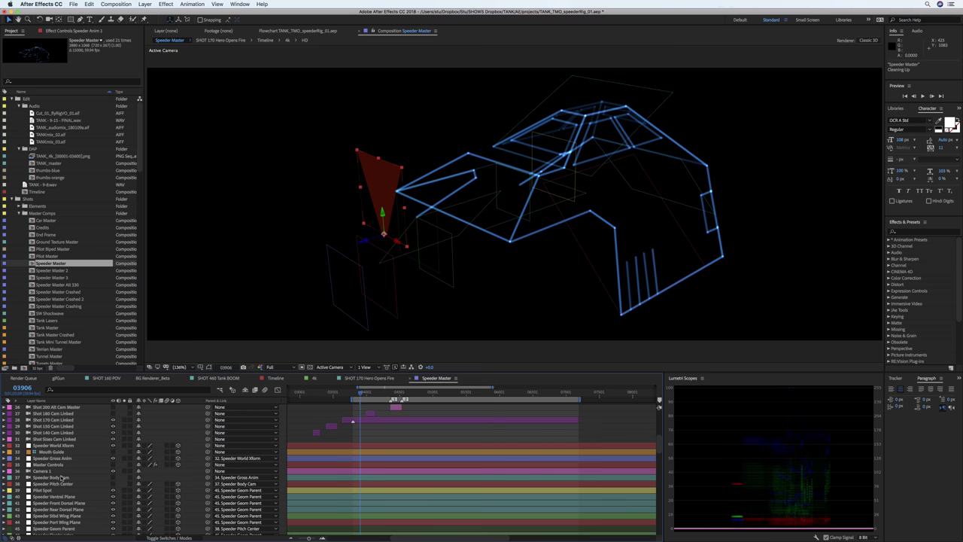
{"action": "left_click", "coordinate": [61, 478]}
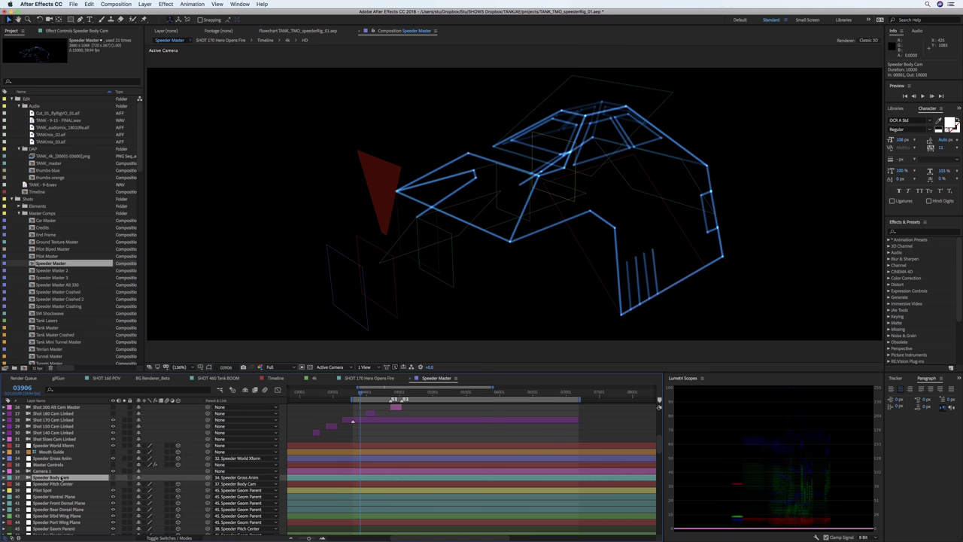
- Make the Speeder Body Cam visible and expand it to show its Transform expressions
{"action": "left_click", "coordinate": [113, 477]}
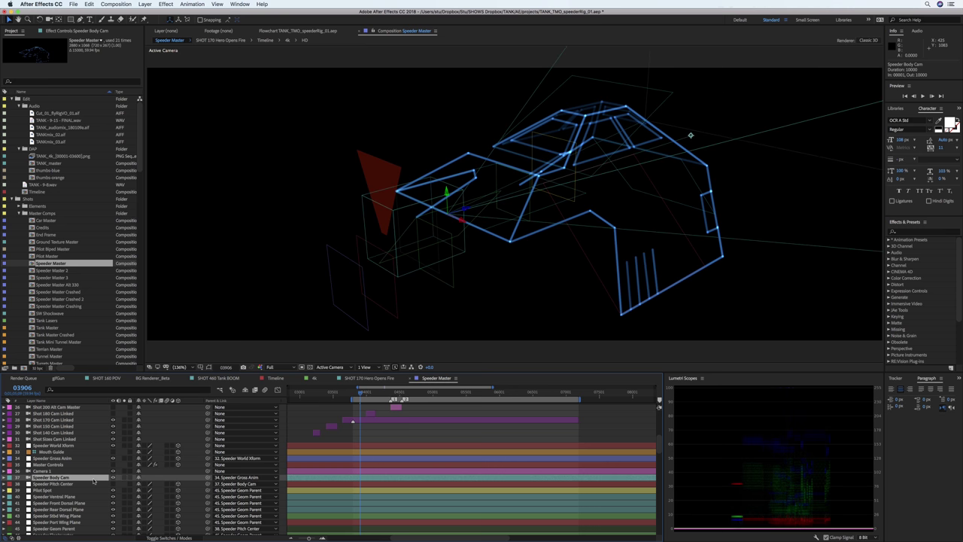
{"action": "left_click", "coordinate": [7, 477]}
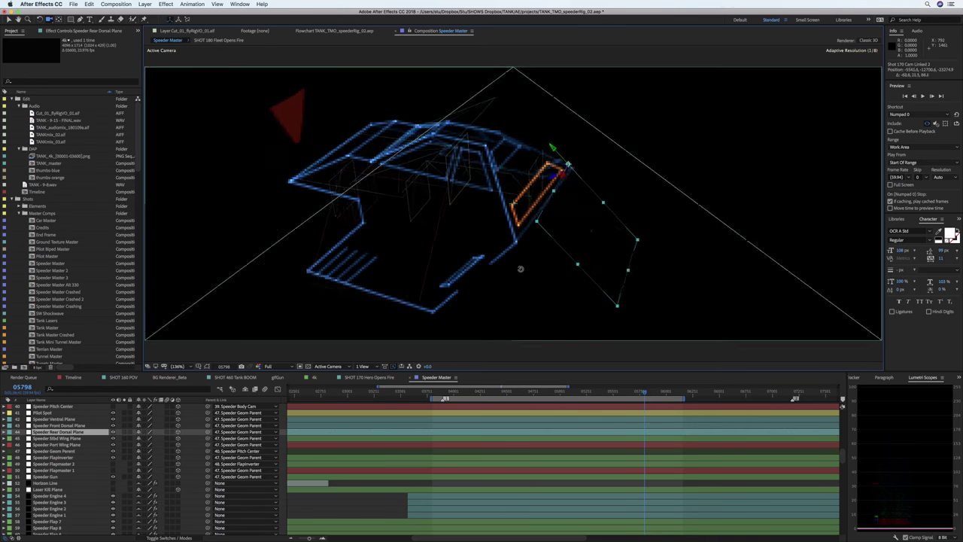
- Orbit the view around the speeder wireframe to inspect the rear dorsal plane
{"action": "mouse_move", "coordinate": [522, 273]}
{"action": "left_mouse_down"}
{"action": "mouse_move", "coordinate": [569, 244]}
{"action": "mouse_move", "coordinate": [528, 280]}
{"action": "left_mouse_up"}
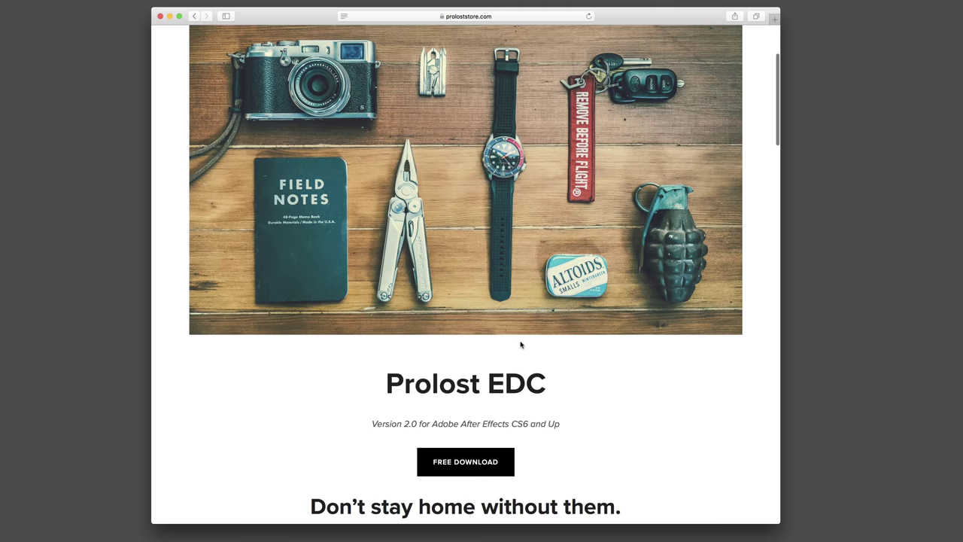
{"action": "scroll", "coordinate": [520, 343], "scroll_direction": "down", "scroll_amount": 5}
- Scroll down the Prolost Front/Back Visibility product page to its preset tiles
{"action": "scroll", "coordinate": [520, 345], "scroll_direction": "down", "scroll_amount": 10}
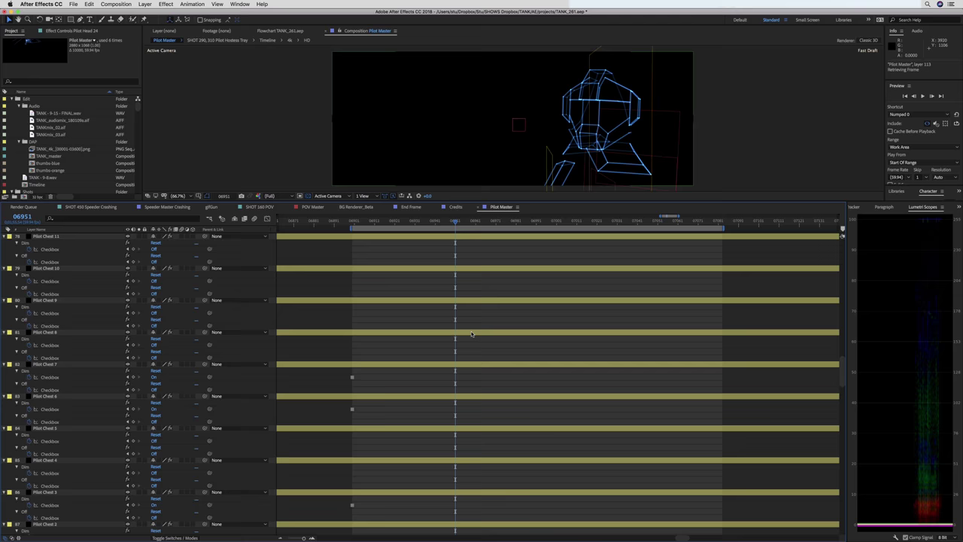
{"action": "scroll", "coordinate": [471, 333], "scroll_direction": "down", "scroll_amount": 10}
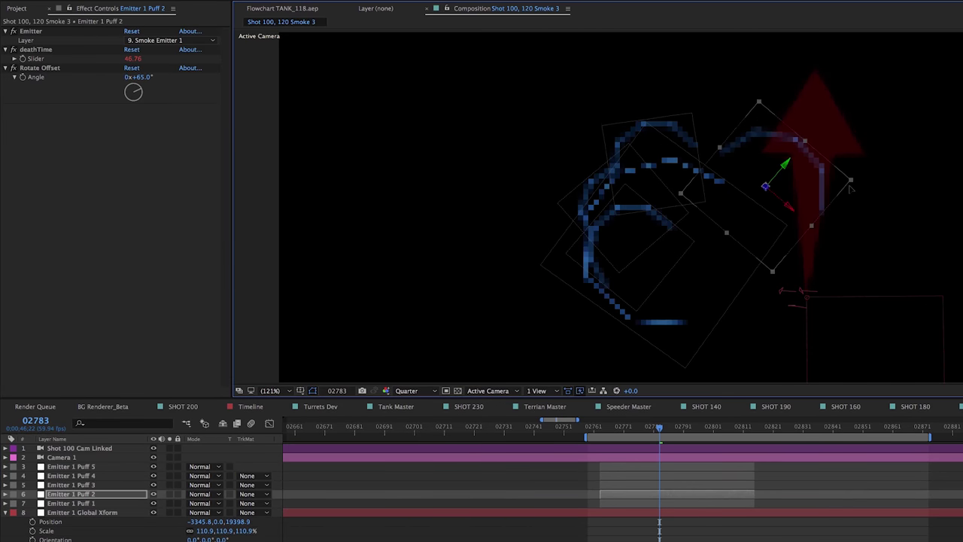
- Inspect Emitter 1 Puffs 5, 2, 4, 3 and 1, briefly stepping out to the parent comp and back
{"action": "left_click", "coordinate": [827, 181]}
{"action": "left_click", "coordinate": [603, 316]}
{"action": "left_click", "coordinate": [623, 216]}
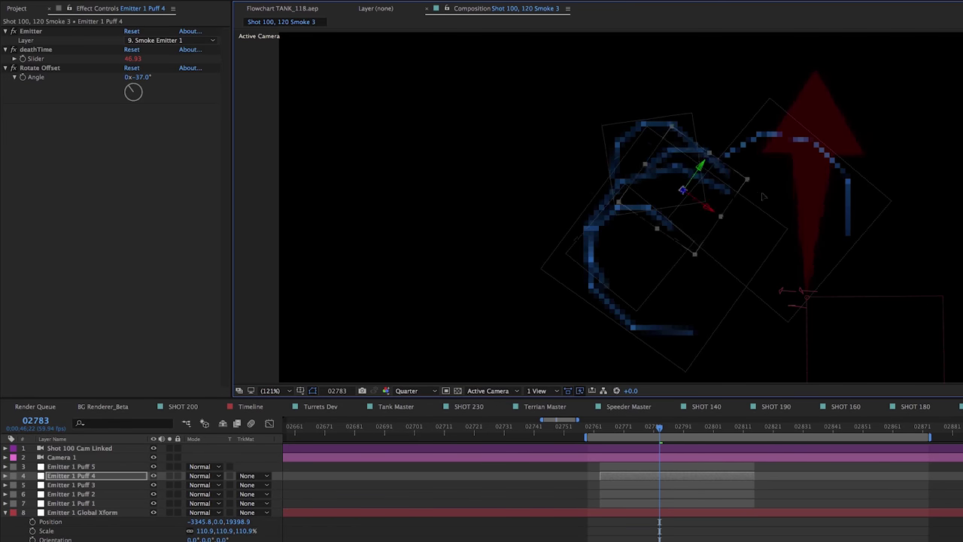
{"action": "left_click", "coordinate": [722, 173]}
{"action": "left_click", "coordinate": [684, 158]}
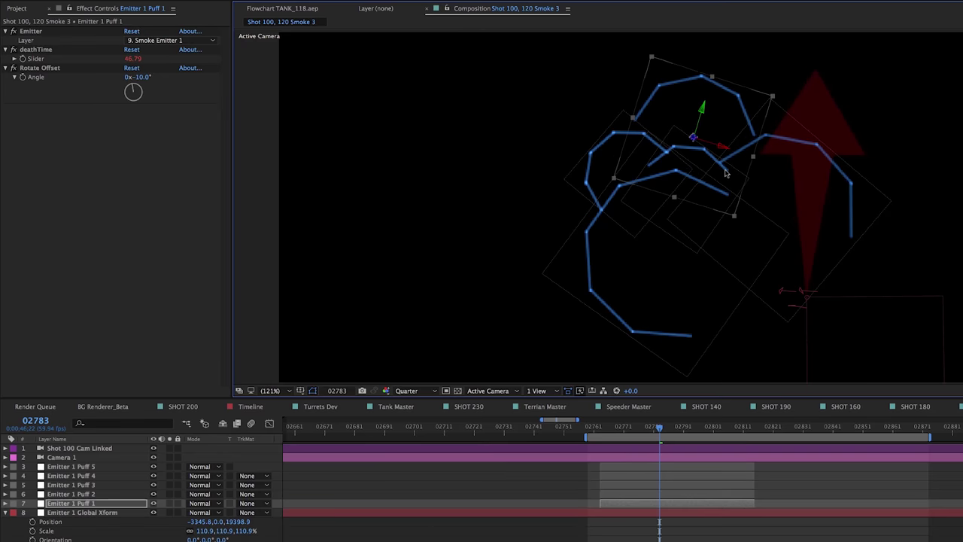
{"action": "key", "text": "super+alt+shift+Up"}
{"action": "key", "text": "super+alt+shift+Down"}
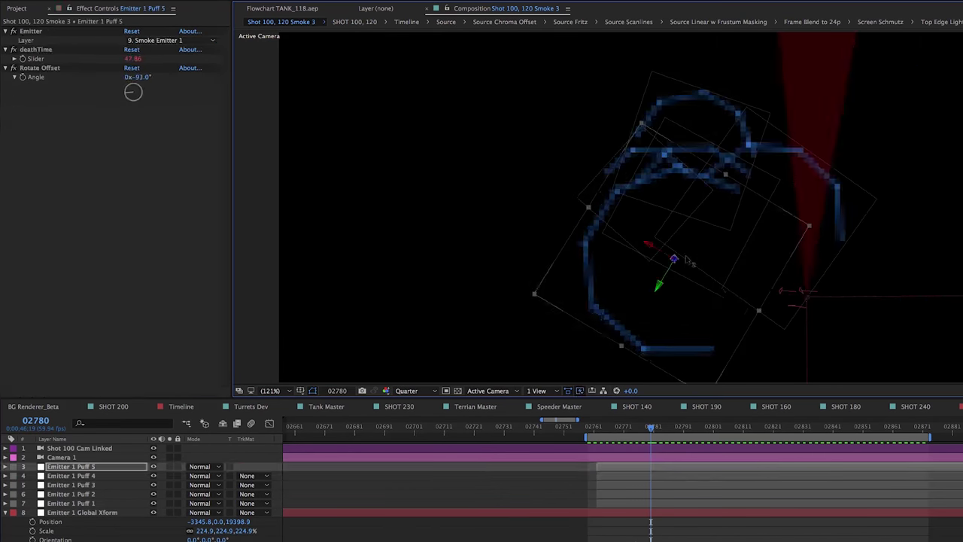
- Review Puffs 4, 3, 5, 2 and 3 again, then return to the SHOT 100, 120 comp
{"action": "left_click", "coordinate": [724, 255]}
{"action": "left_click", "coordinate": [678, 226]}
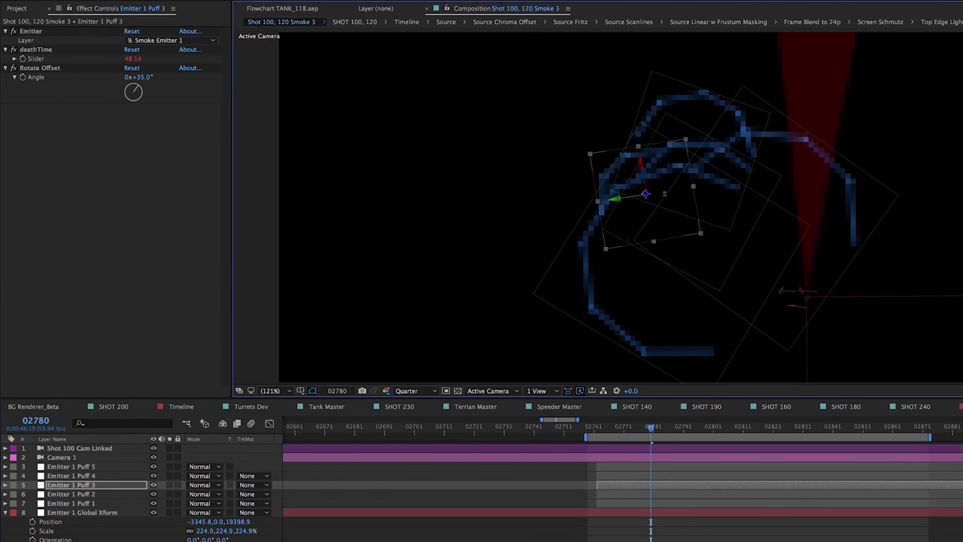
{"action": "left_click", "coordinate": [469, 189]}
{"action": "left_click", "coordinate": [752, 226]}
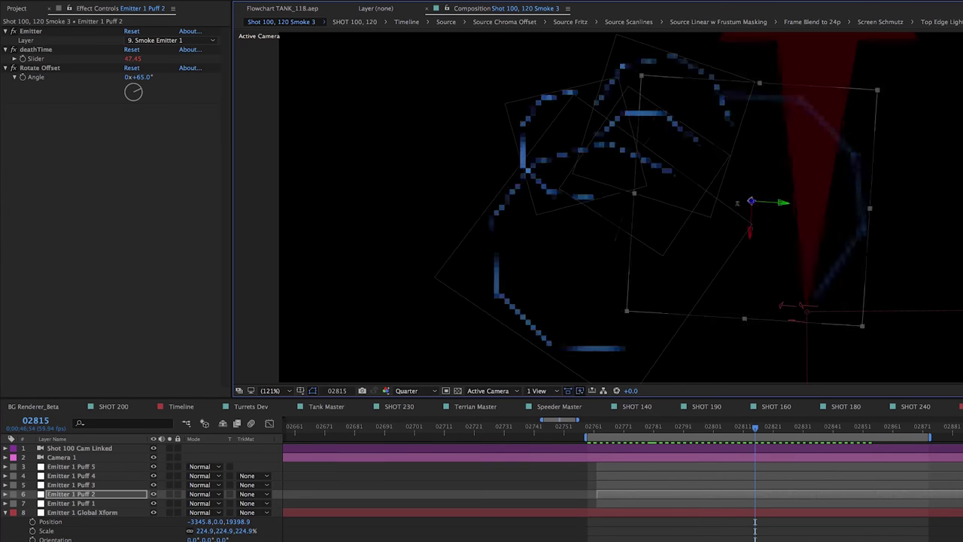
{"action": "left_click", "coordinate": [785, 197]}
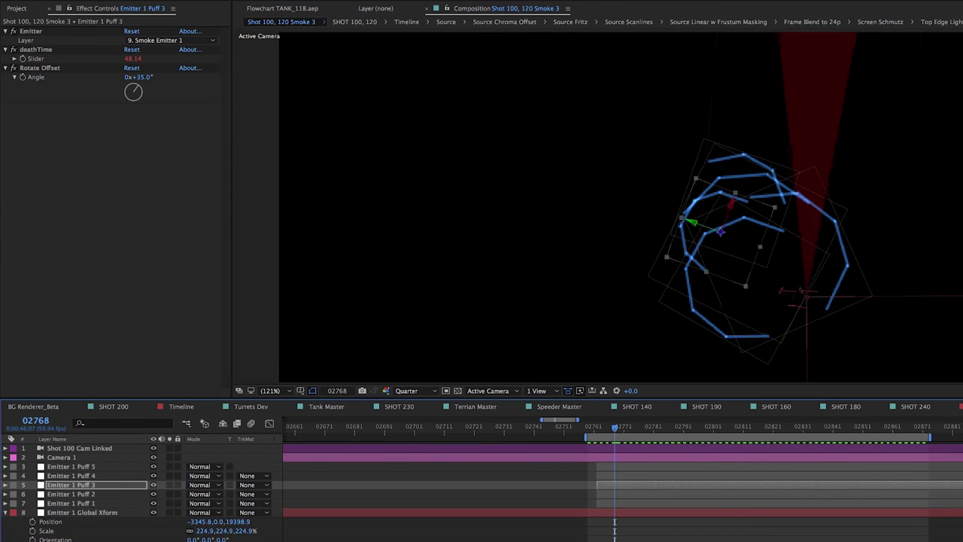
{"action": "left_click", "coordinate": [354, 21]}
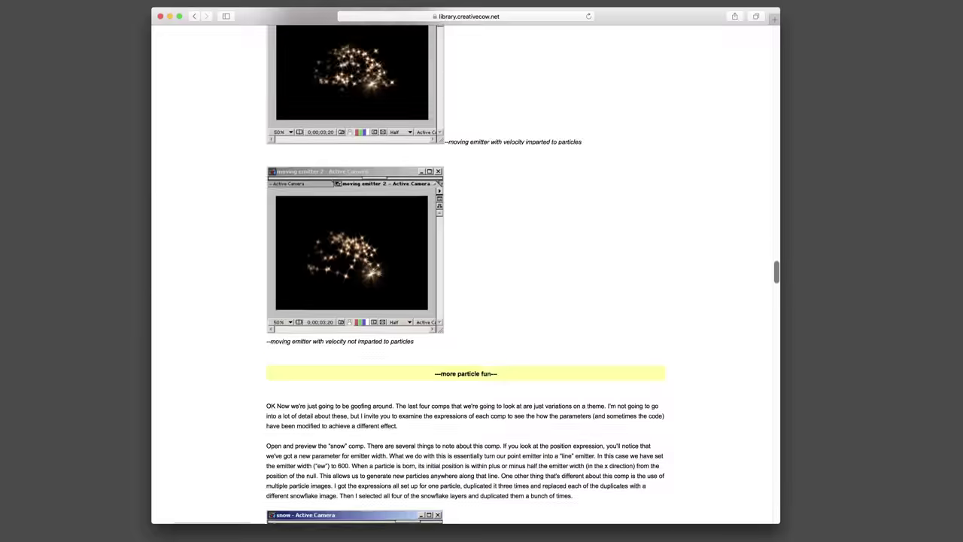
- Scroll the Creative Cow article, then return to the top to show the 3D Particle Generator title
{"action": "scroll", "coordinate": [466, 271], "scroll_direction": "down", "scroll_amount": 15}
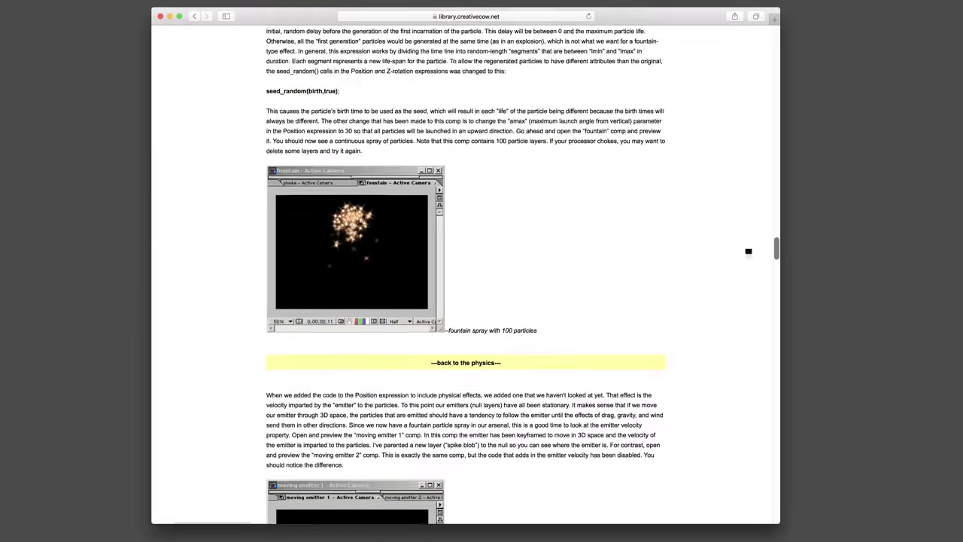
{"action": "left_click_drag", "start_coordinate": [775, 226], "coordinate": [774, 19]}
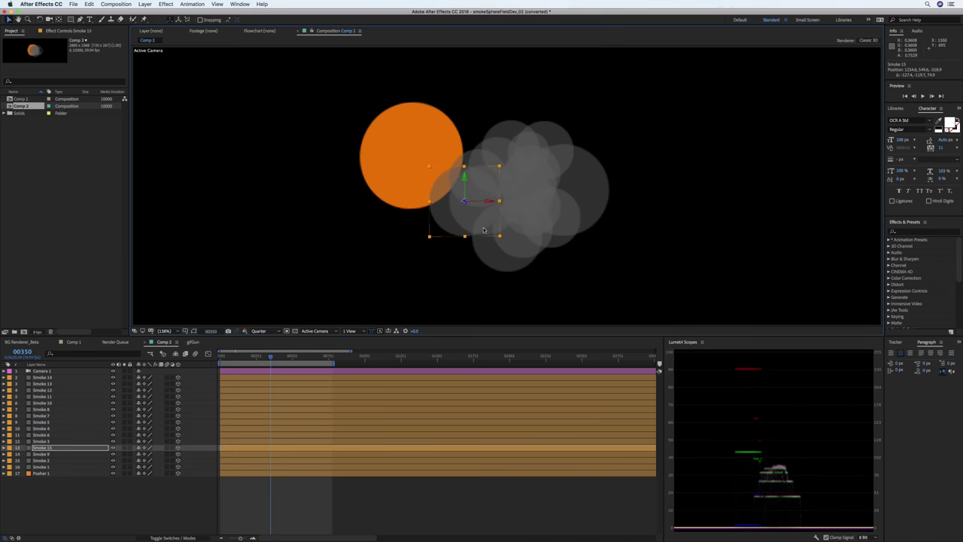
- Select the Pusher 1 circle and scrub Shot 210 Smoke 1 forward to watch the smoke get pushed
{"action": "left_click", "coordinate": [424, 163]}
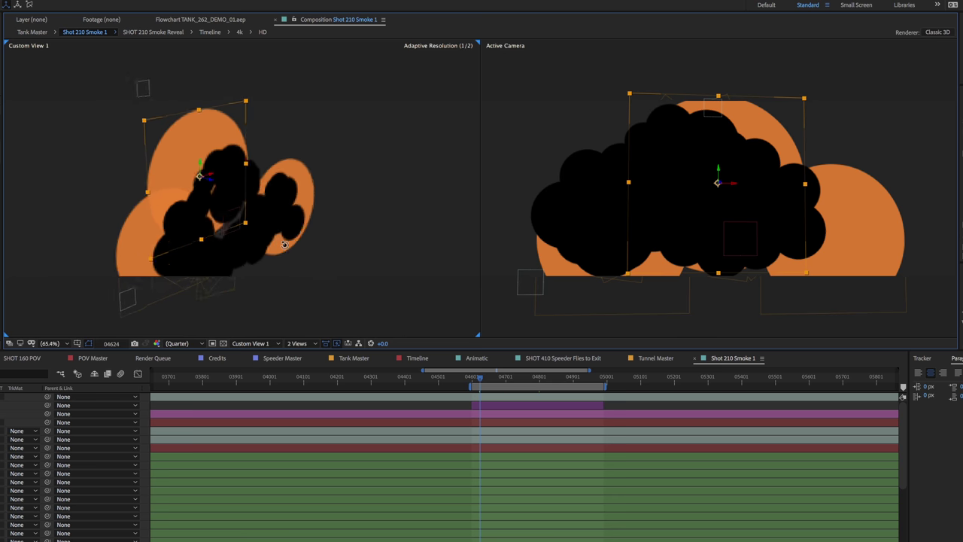
{"action": "left_click_drag", "start_coordinate": [497, 382], "coordinate": [568, 397]}
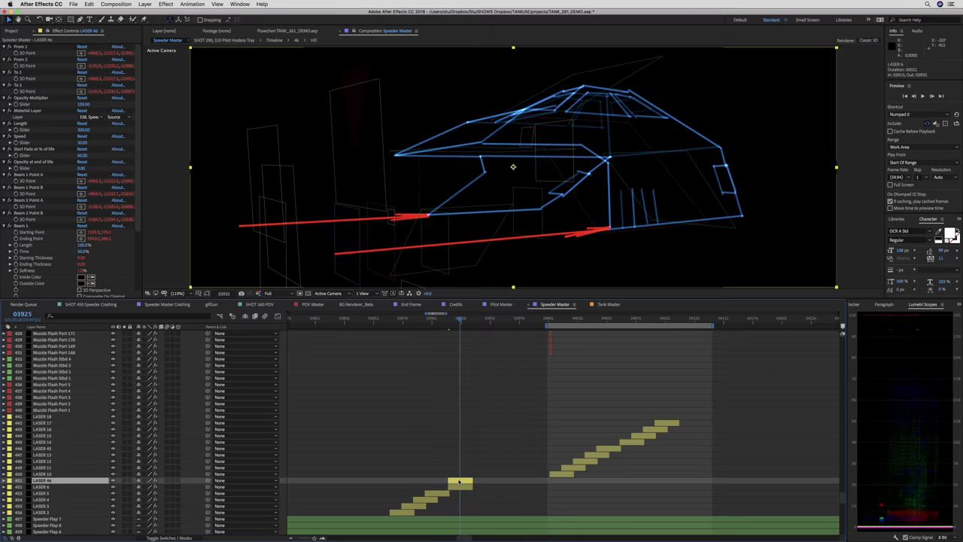
- Duplicate the LASER 46 layer with Ctrl+D to create LASER 47
{"action": "key", "text": "ctrl+d"}
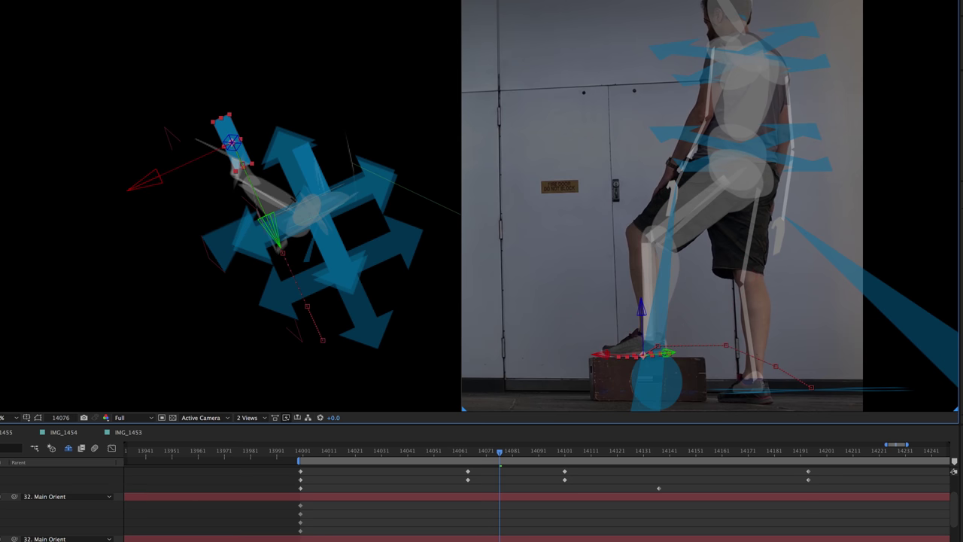
- Step back a few frames and nudge the foot controller left onto the actor's foot
{"action": "left_click_drag", "start_coordinate": [500, 453], "coordinate": [472, 455]}
{"action": "left_click_drag", "start_coordinate": [680, 348], "coordinate": [670, 346]}
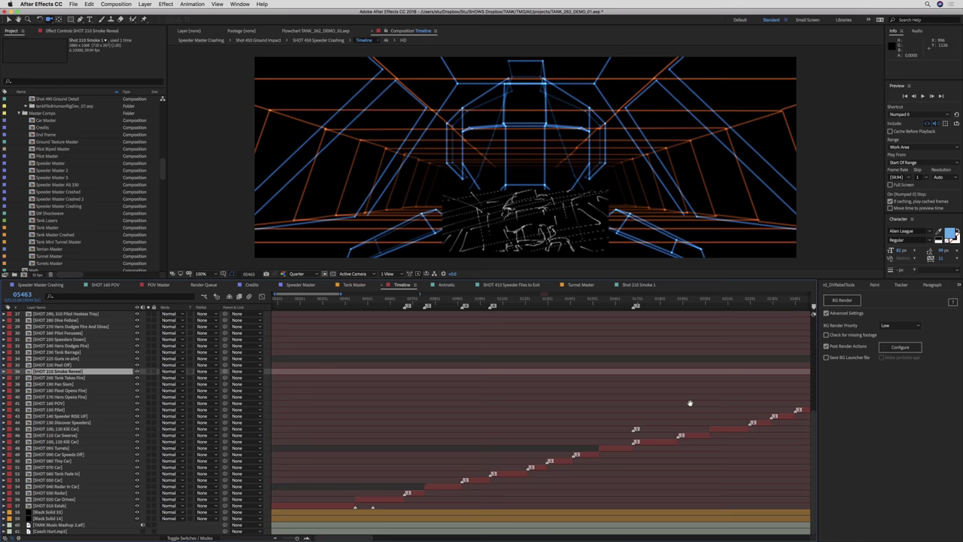
- Scroll the Timeline comp's layer list to view the staggered SHOT layers
{"action": "scroll", "coordinate": [689, 403], "scroll_direction": "up", "scroll_amount": 3}
{"action": "scroll", "coordinate": [593, 441], "scroll_direction": "right", "scroll_amount": 5}
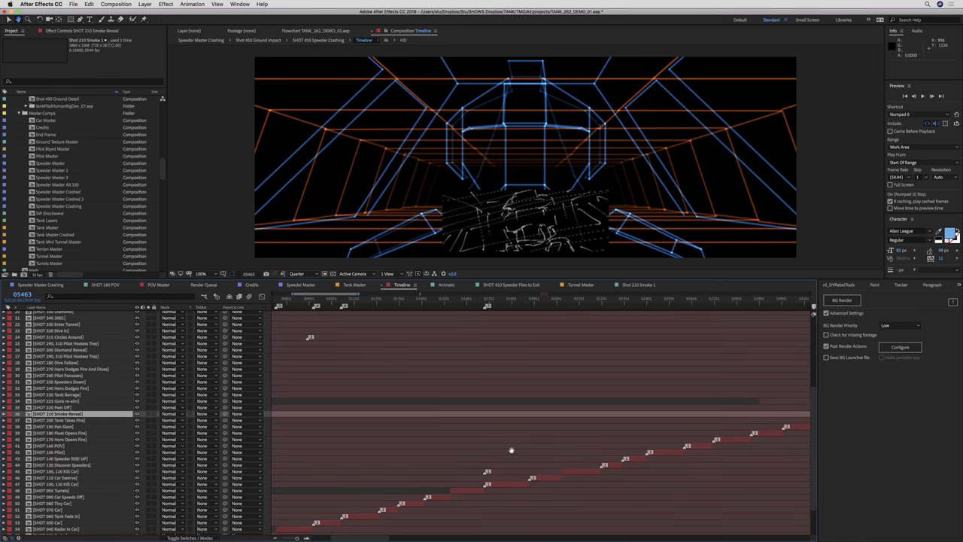
- Scroll up, right and back down through the Timeline comp's layer stack
{"action": "scroll", "coordinate": [624, 421], "scroll_direction": "up", "scroll_amount": 4}
{"action": "scroll", "coordinate": [624, 422], "scroll_direction": "right", "scroll_amount": 5}
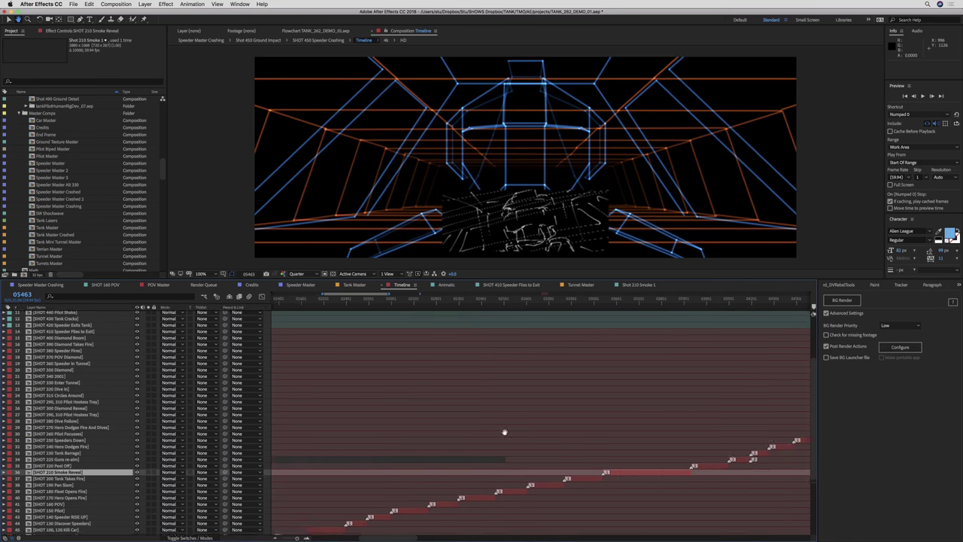
{"action": "scroll", "coordinate": [643, 397], "scroll_direction": "up", "scroll_amount": 4}
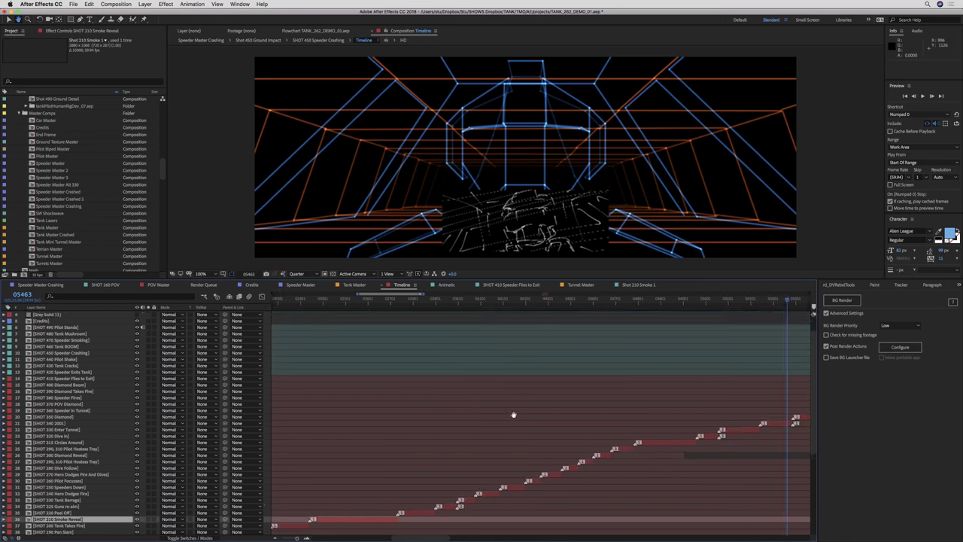
{"action": "scroll", "coordinate": [514, 415], "scroll_direction": "right", "scroll_amount": 5}
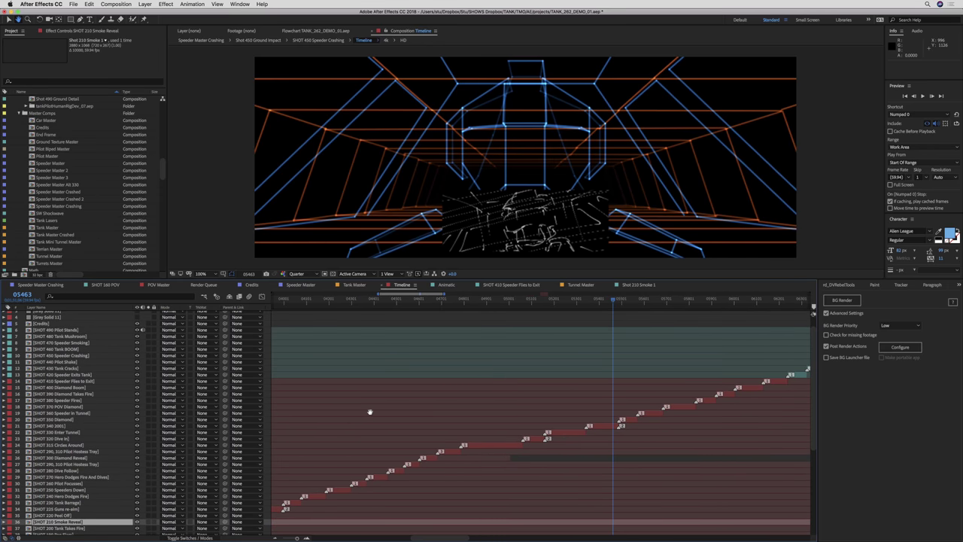
{"action": "scroll", "coordinate": [369, 411], "scroll_direction": "down", "scroll_amount": 1}
- Show the Render Queue, start a BG Render, and save the project when prompted
{"action": "key", "text": "super+alt+0"}
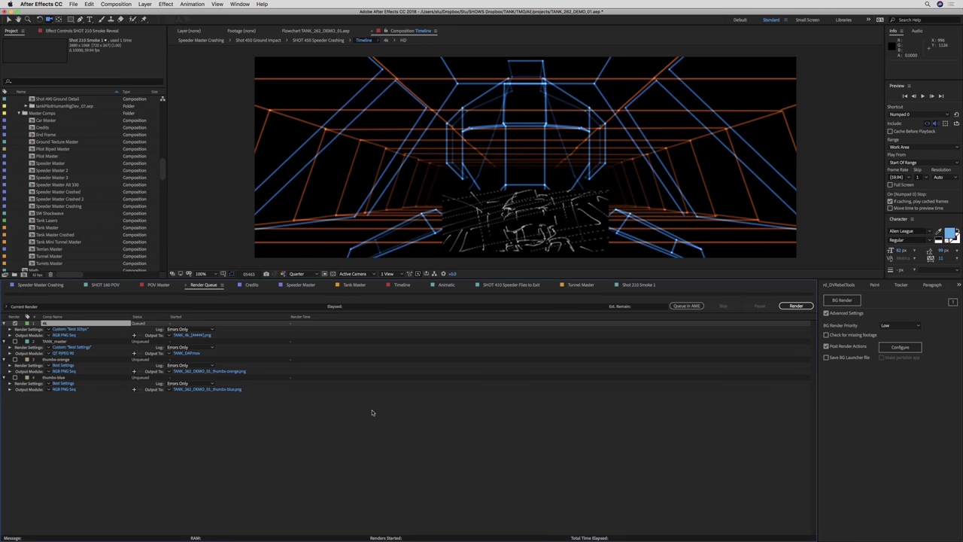
{"action": "left_click", "coordinate": [842, 300]}
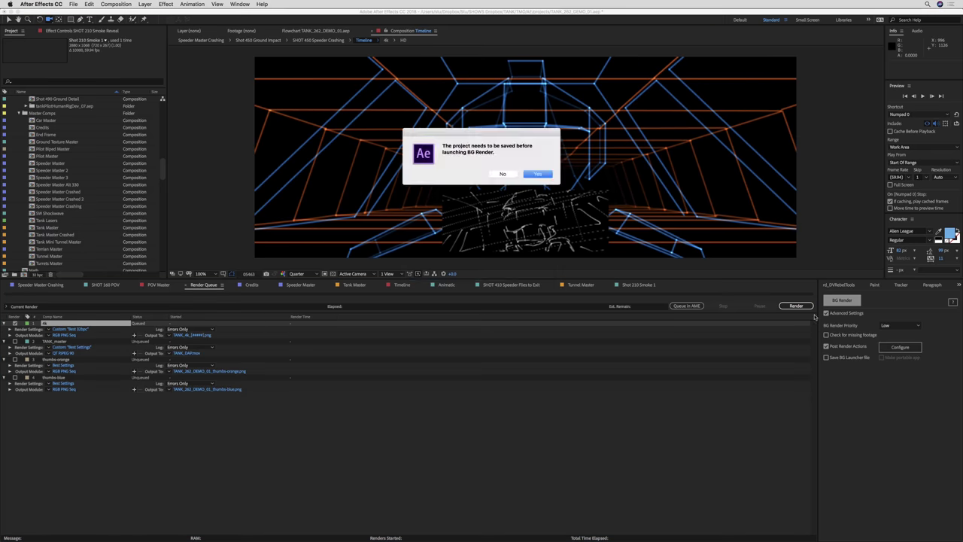
{"action": "left_click", "coordinate": [530, 230]}
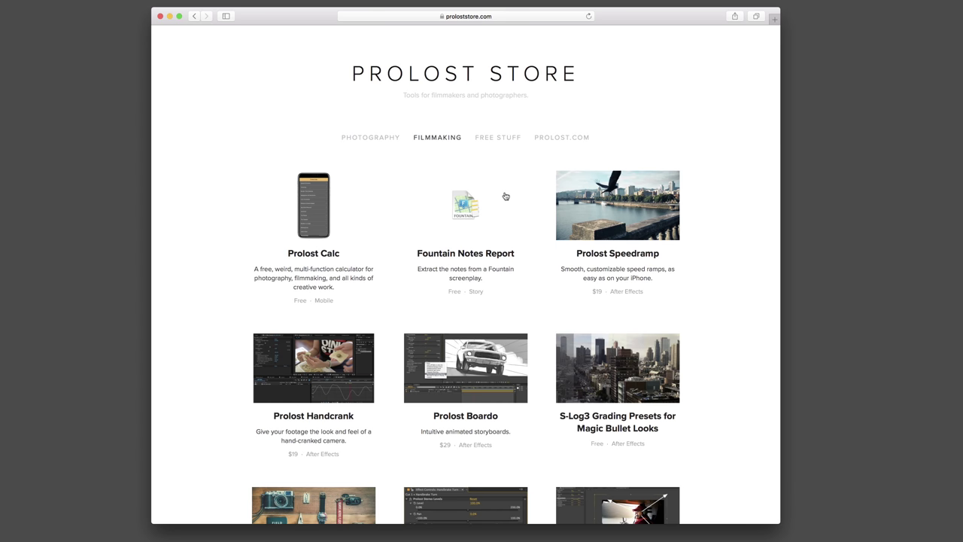
- Scroll down the Prolost Store filmmaking product listing
{"action": "scroll", "coordinate": [506, 196], "scroll_direction": "down", "scroll_amount": 8}
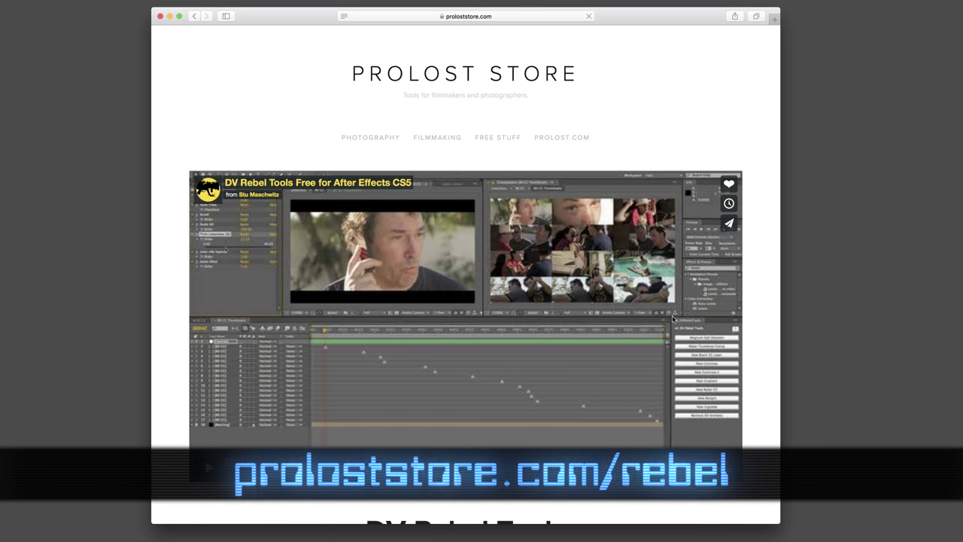
{"action": "scroll", "coordinate": [673, 320], "scroll_direction": "down", "scroll_amount": 1}
{"action": "scroll", "coordinate": [673, 320], "scroll_direction": "down", "scroll_amount": 12}
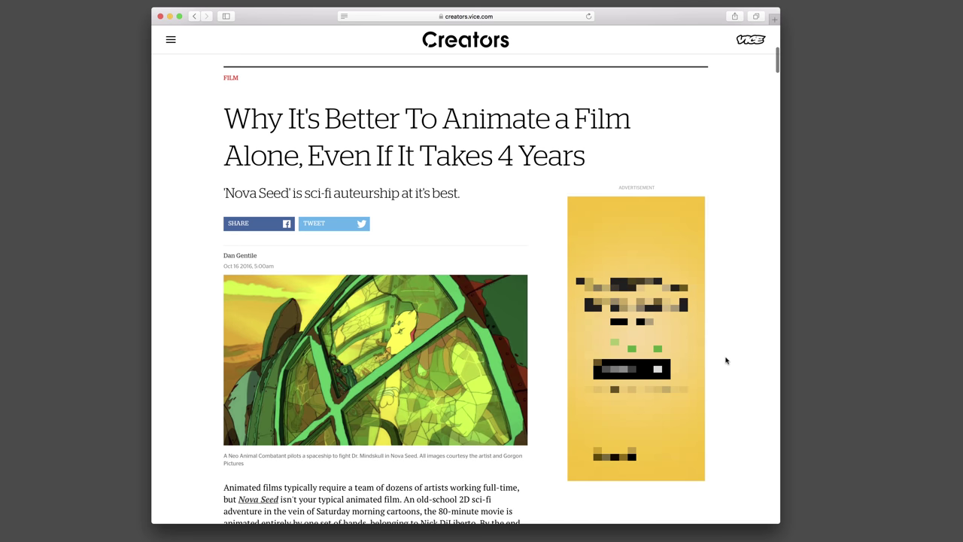
- Scroll down the Nova Seed Creators article toward the Medusa video
{"action": "scroll", "coordinate": [725, 361], "scroll_direction": "down", "scroll_amount": 10}
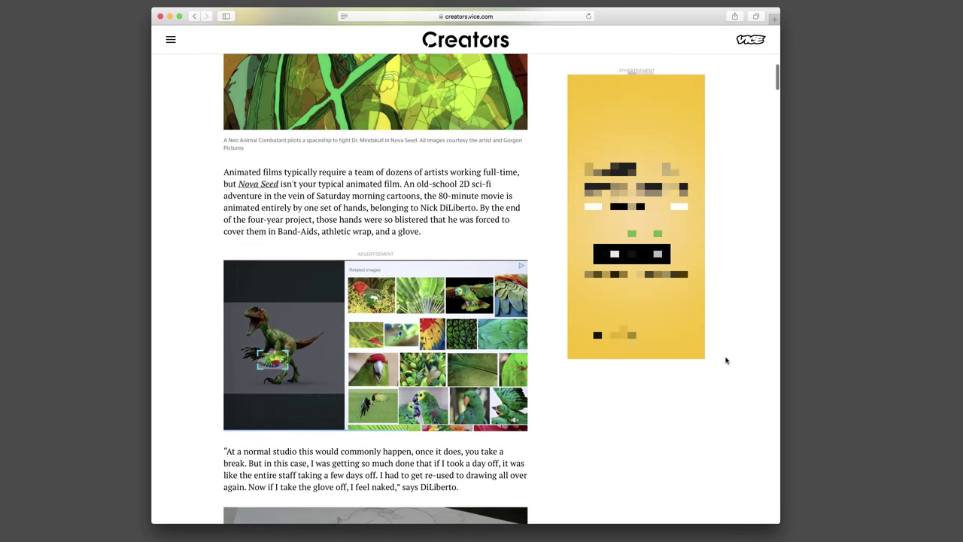
{"action": "scroll", "coordinate": [725, 360], "scroll_direction": "down", "scroll_amount": 5}
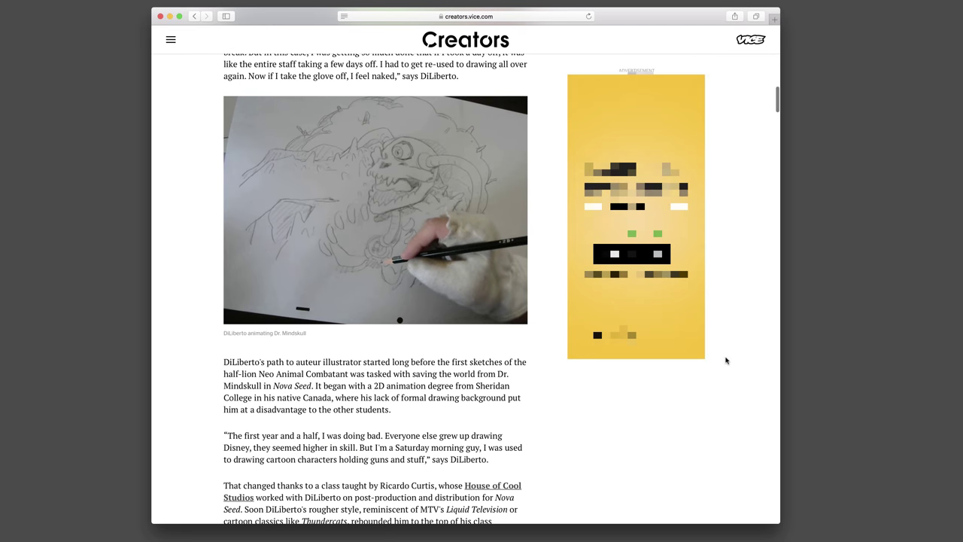
{"action": "scroll", "coordinate": [725, 360], "scroll_direction": "down", "scroll_amount": 7}
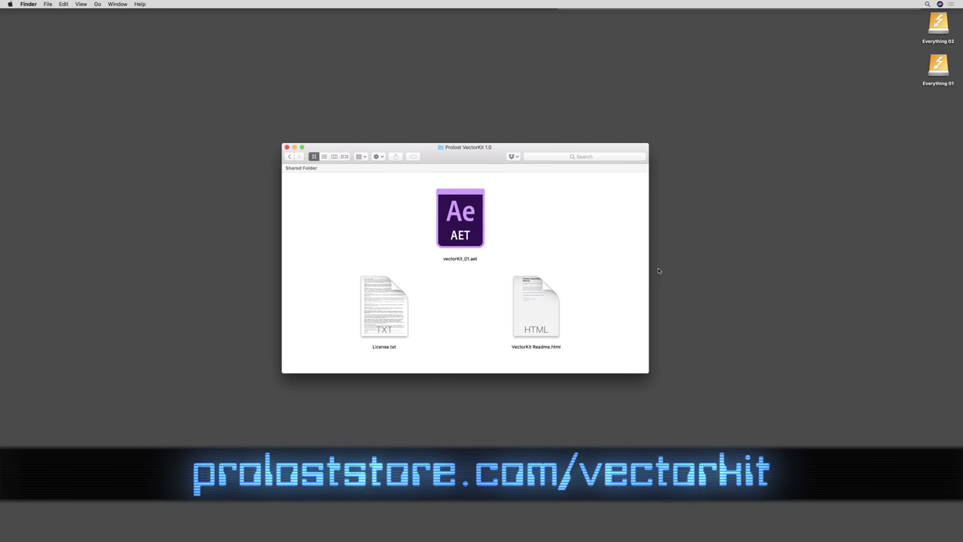
- Open vectorKit_01.aet and advance the 01 Tutorial comp two frames to the Cube 3D Parent null explanation
{"action": "double_click", "coordinate": [460, 218]}
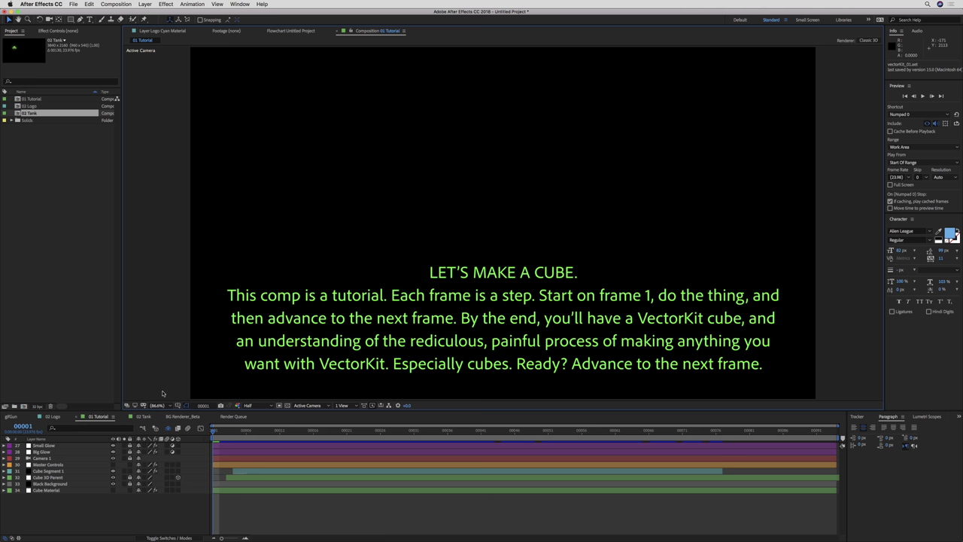
{"action": "key", "text": "Page_Down"}
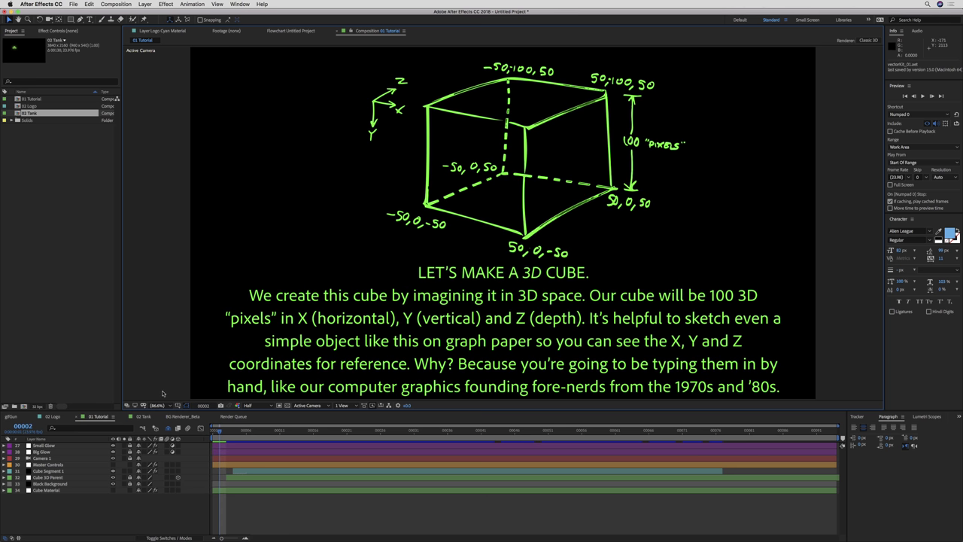
{"action": "key", "text": "Page_Down"}
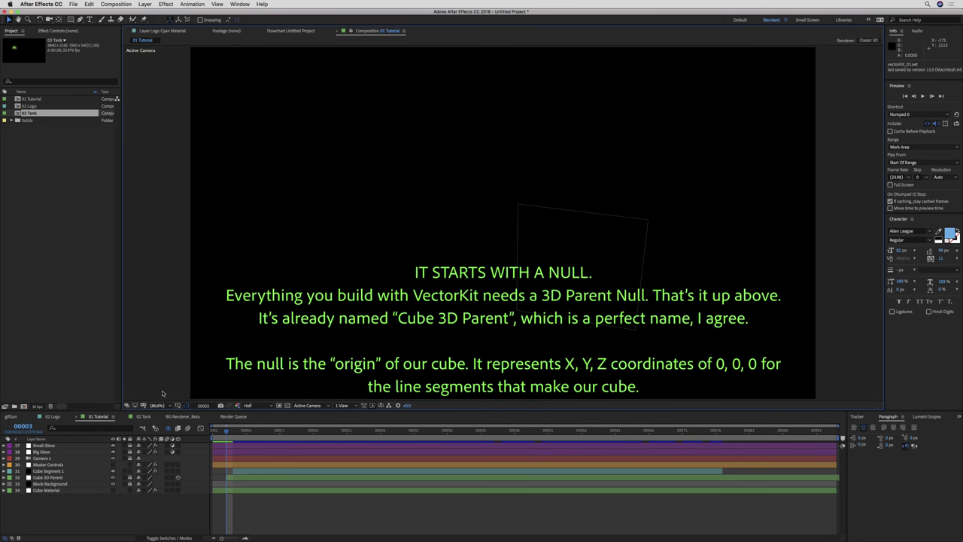